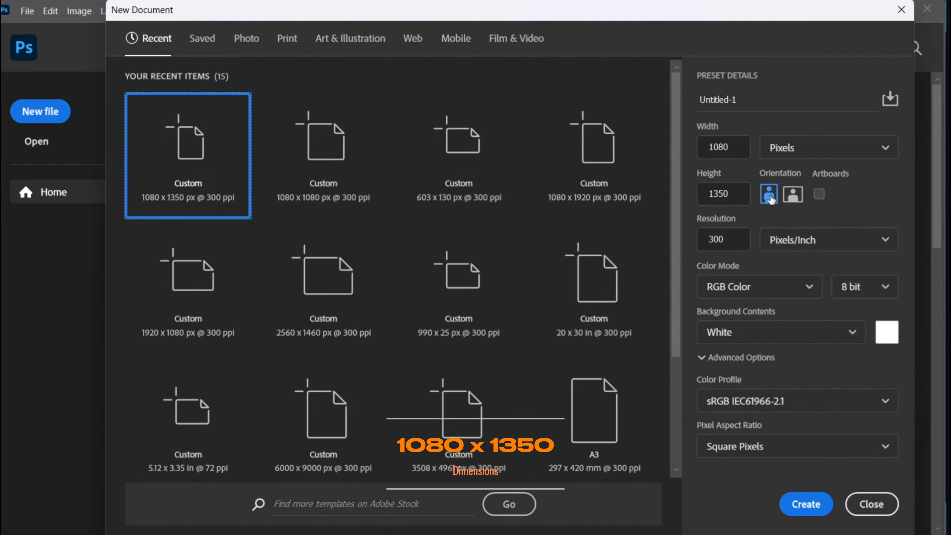
# Step: Create a 1080 x 1350 px document at 300 ppi with a white background and place download-4x.png in it as an embedded image
pyautogui.click(805, 502)
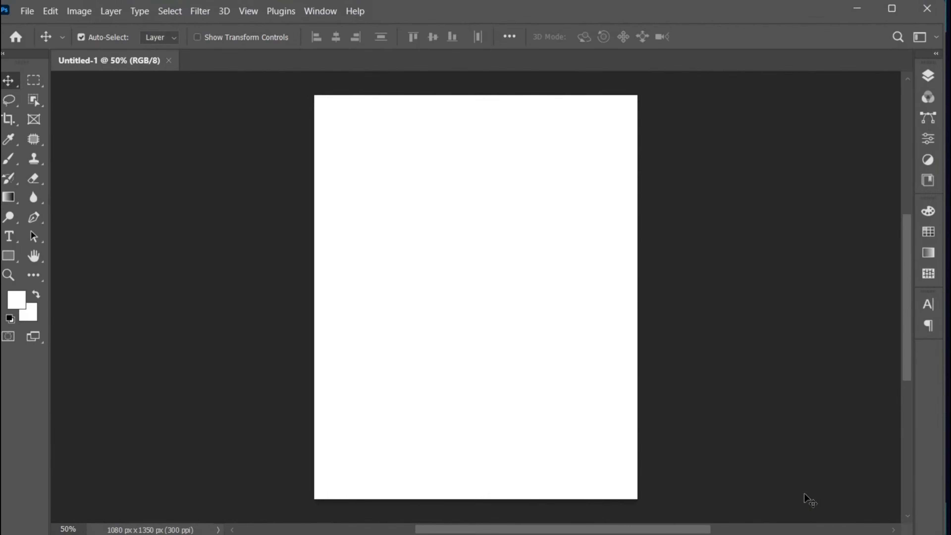
pyautogui.scroll(1, 608, 401)
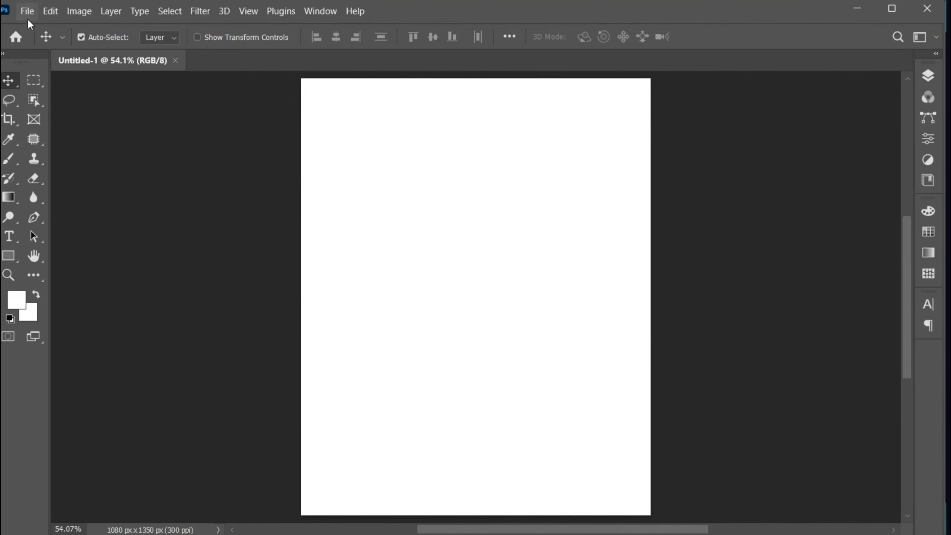
pyautogui.click(27, 11)
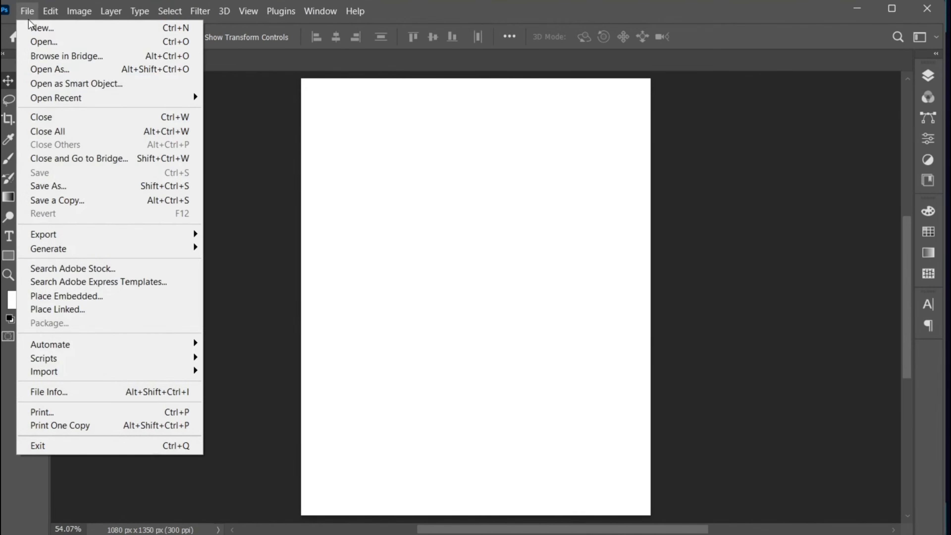
pyautogui.click(136, 301)
pyautogui.click(492, 141)
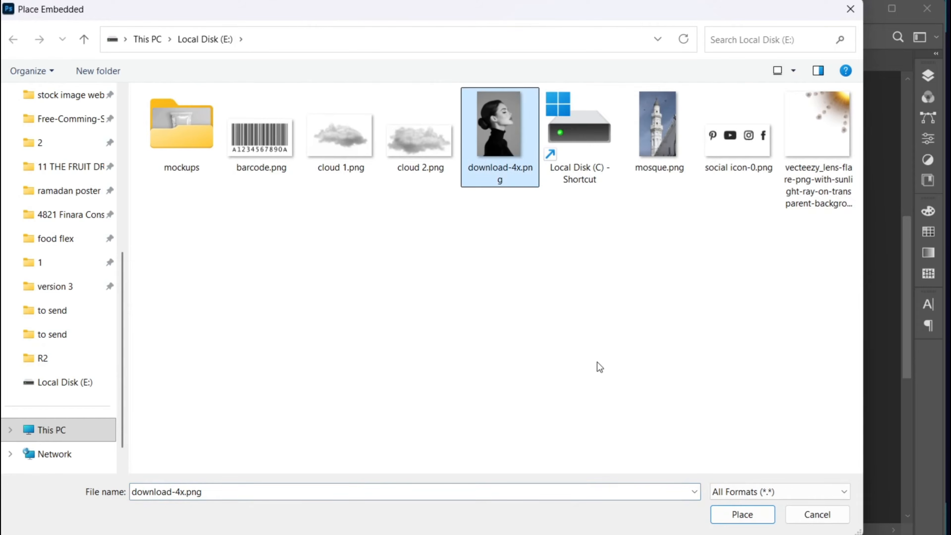
pyautogui.click(721, 509)
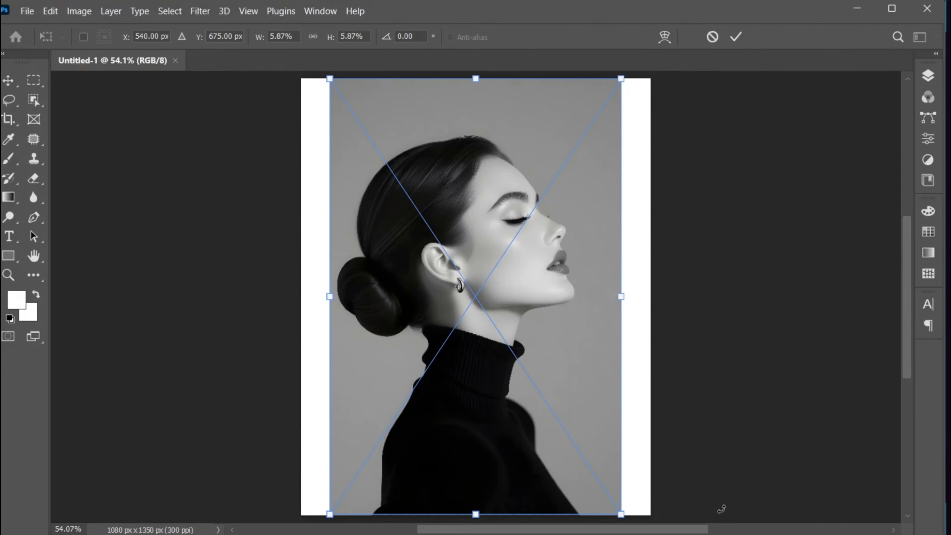
pyautogui.click(743, 43)
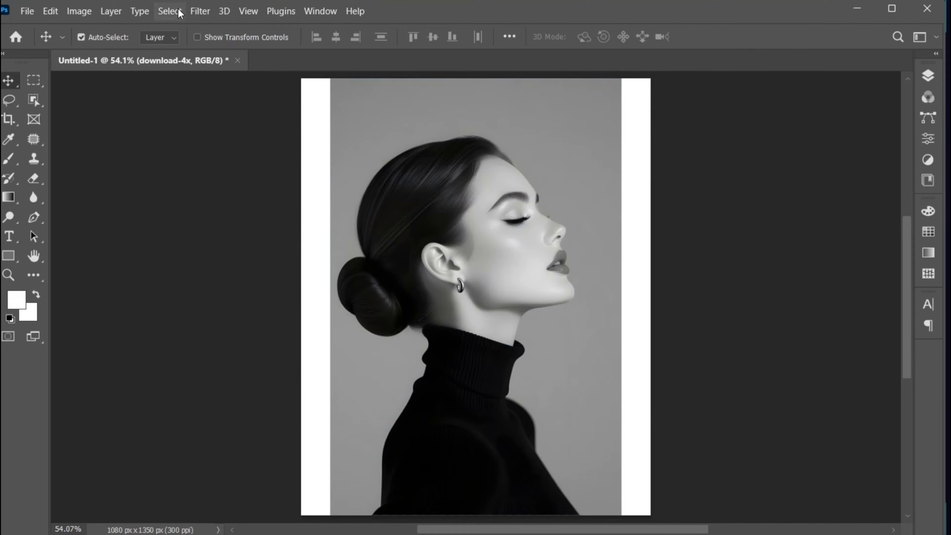
# Step: Select the woman as the subject and use the Lasso to add the missed nose-bridge and protruding eyelash areas to the selection
pyautogui.click(170, 11)
pyautogui.click(217, 181)
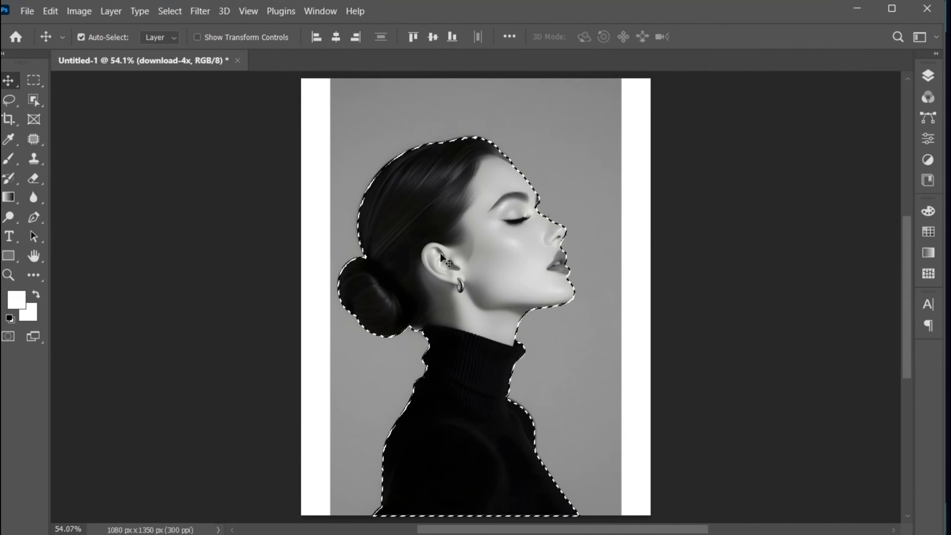
pyautogui.press('z')
pyautogui.moveTo(562, 191); pyautogui.dragTo(648, 225)
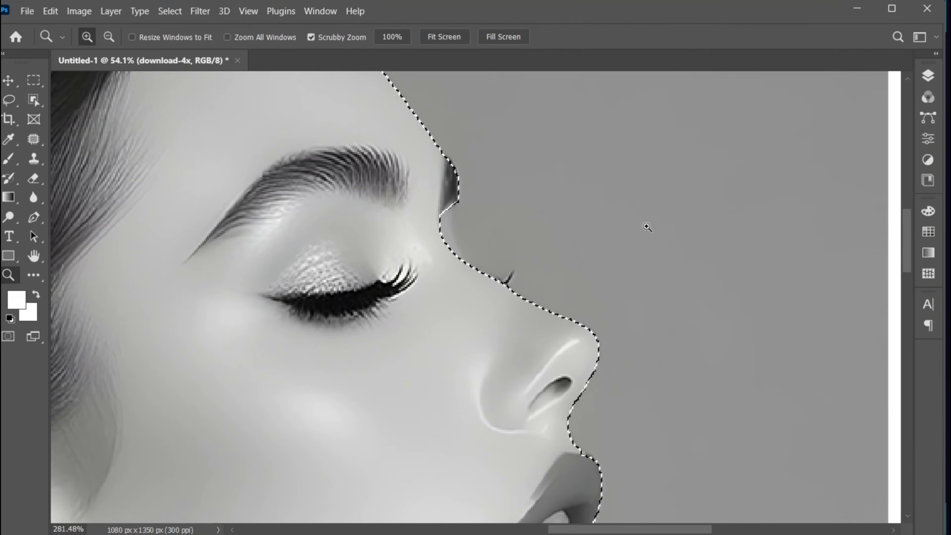
pyautogui.press('v')
pyautogui.press('l')
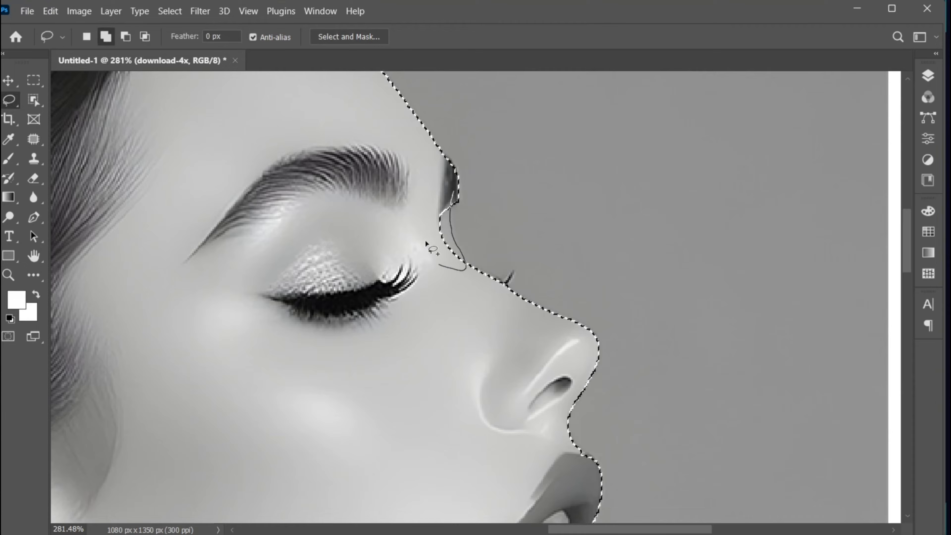
pyautogui.moveTo(453, 197); pyautogui.dragTo(455, 201)
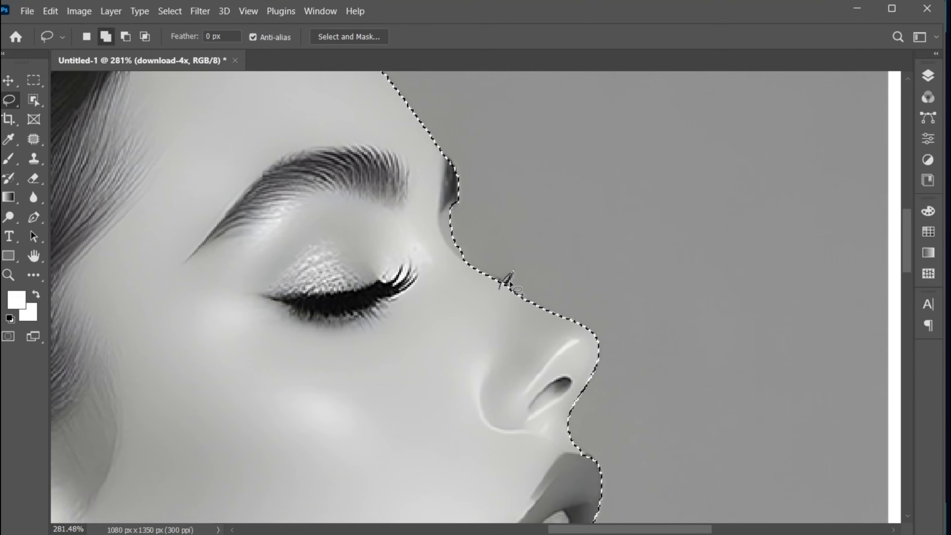
pyautogui.moveTo(510, 281); pyautogui.dragTo(505, 293)
pyautogui.hotkey('ctrl', '0')
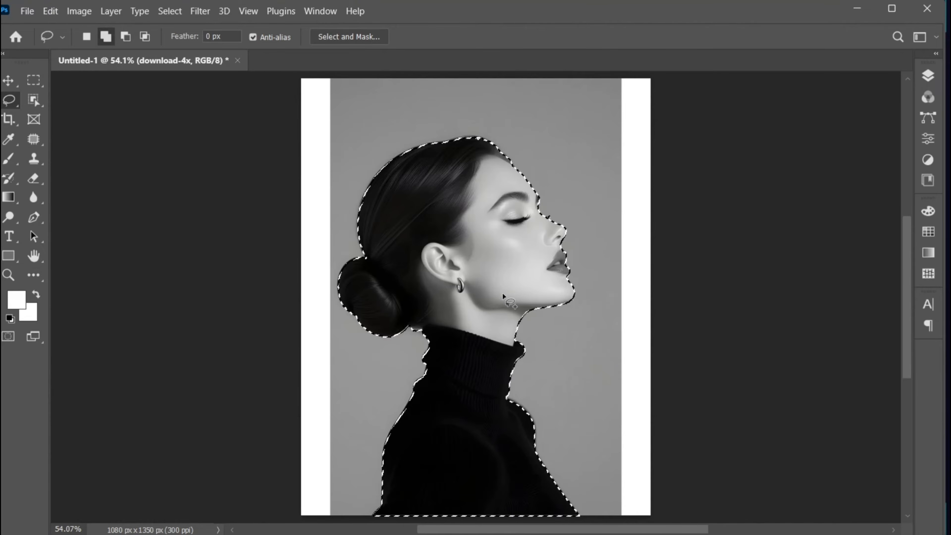
# Step: Mask the download-4x layer with the selection to hide the grey background around the woman
pyautogui.click(927, 76)
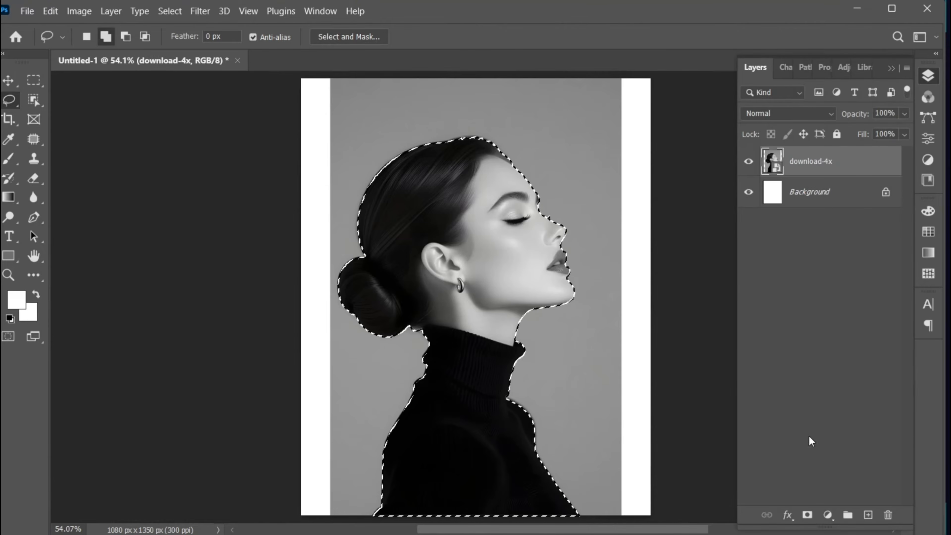
pyautogui.click(807, 515)
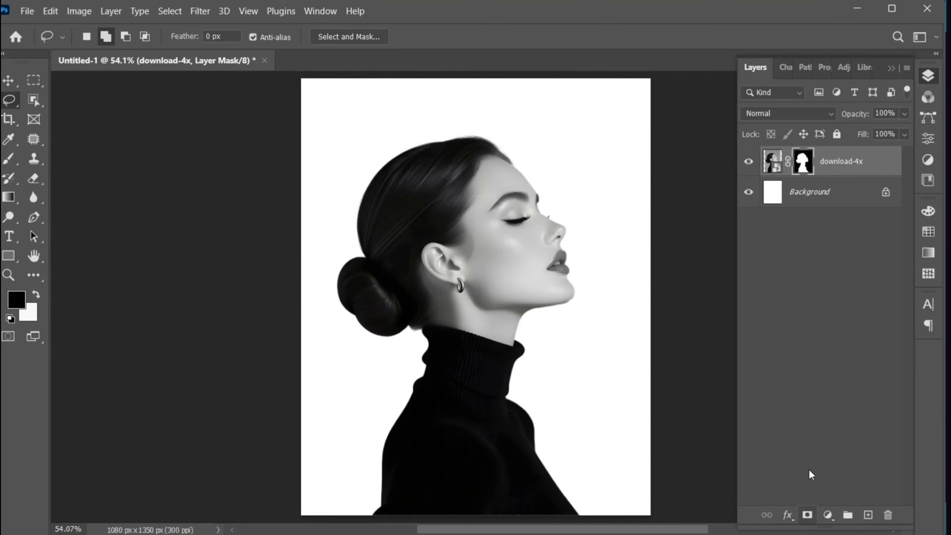
pyautogui.click(874, 177)
# Step: Move the portrait down and enlarge it proportionally so the head spans most of the canvas with the hair cropped by the canvas edge
pyautogui.press('v')
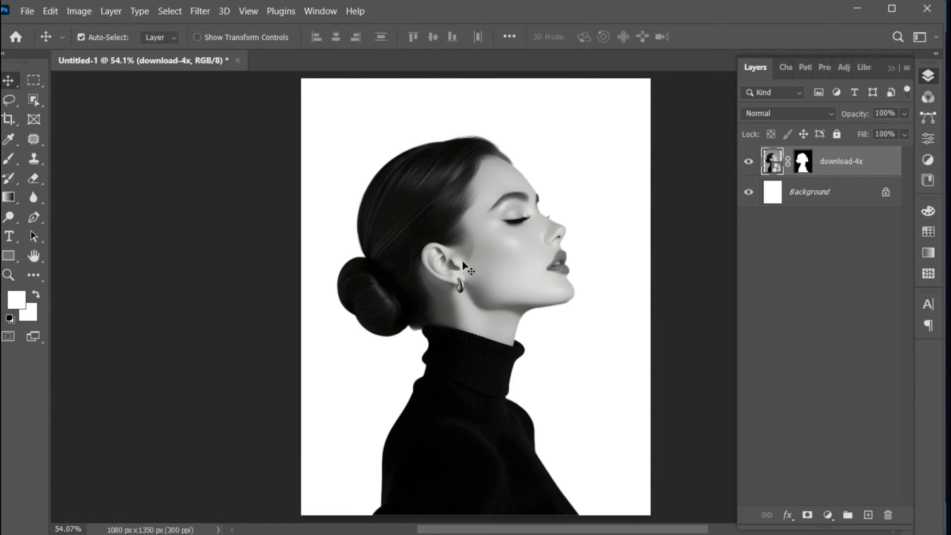
pyautogui.moveTo(462, 259); pyautogui.dragTo(452, 366)
pyautogui.hotkey('ctrl', 't')
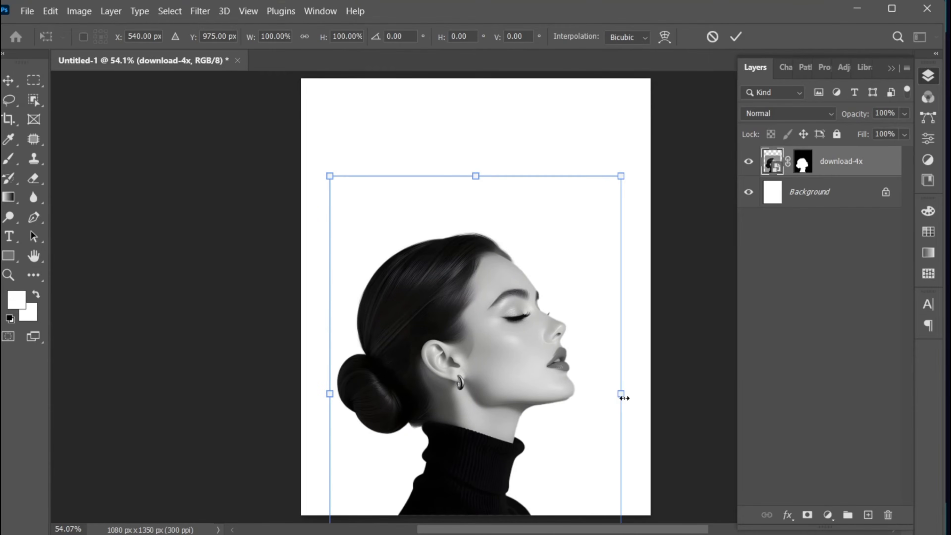
pyautogui.moveTo(621, 393); pyautogui.dragTo(698, 394)
pyautogui.moveTo(506, 367)
pyautogui.mouseDown()
pyautogui.moveTo(496, 333)
pyautogui.moveTo(499, 349)
pyautogui.mouseUp()
pyautogui.click(736, 37)
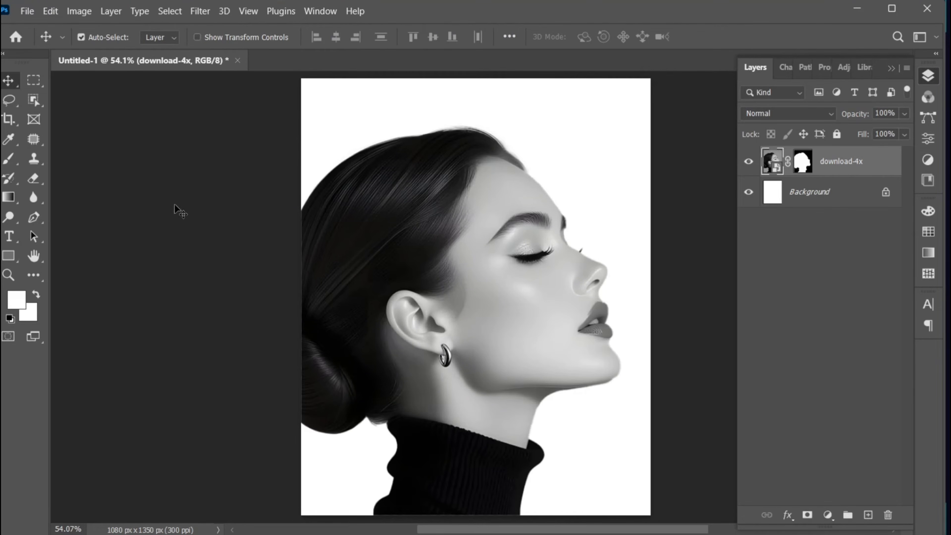
# Step: Add a text layer over the woman's hair reading GO BIG NOW, with one word per line
pyautogui.press('t')
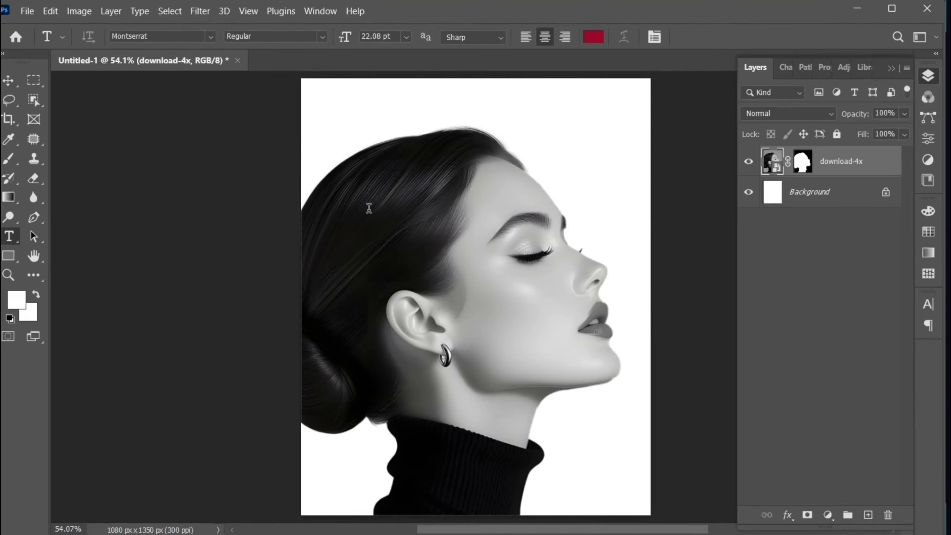
pyautogui.click(369, 208)
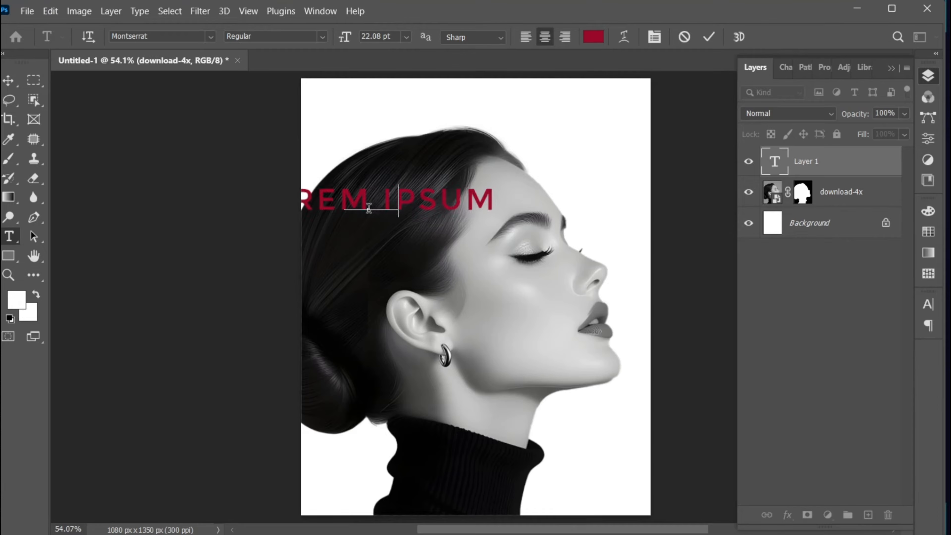
pyautogui.write('GO')
pyautogui.press('Return')
pyautogui.write('BIG NOW')
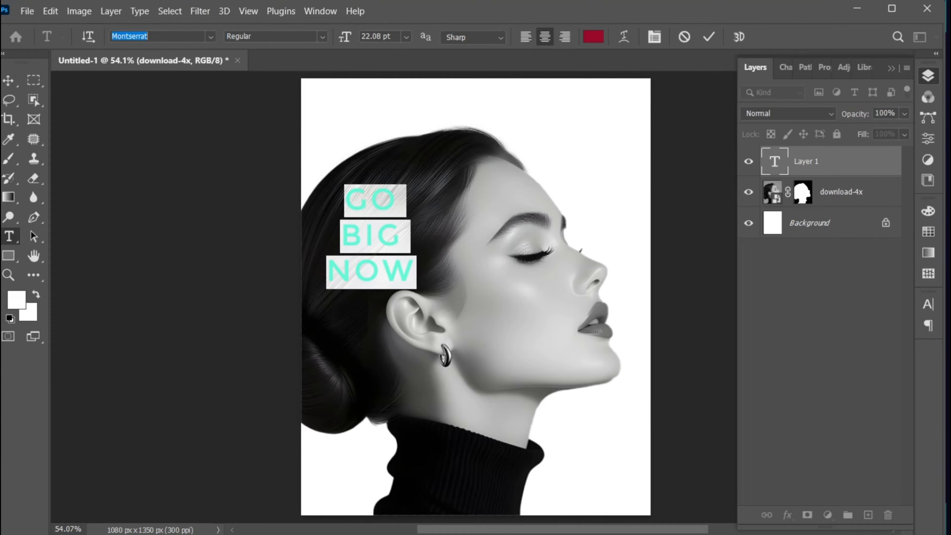
# Step: Set the GO BIG NOW text in Gobold Bold Regular and align it right
pyautogui.write('gobold')
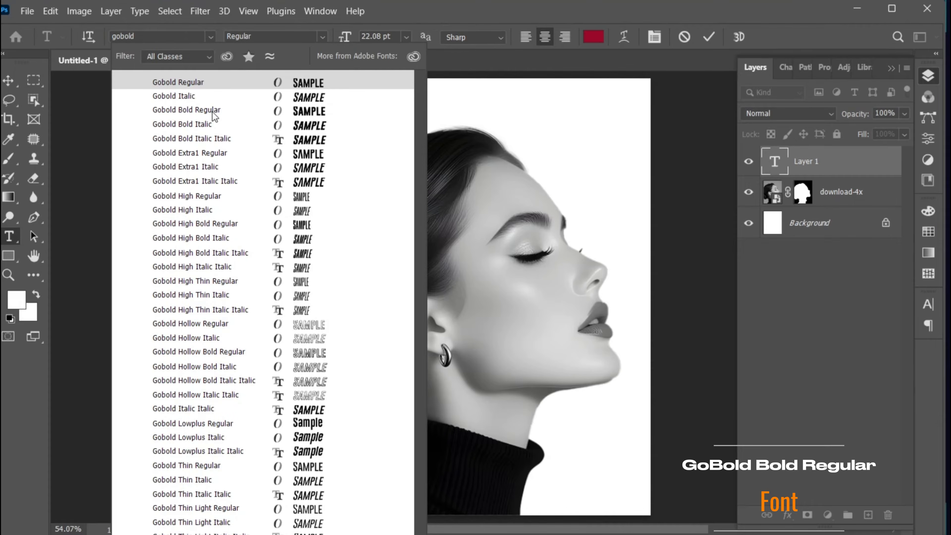
pyautogui.click(214, 113)
pyautogui.click(565, 38)
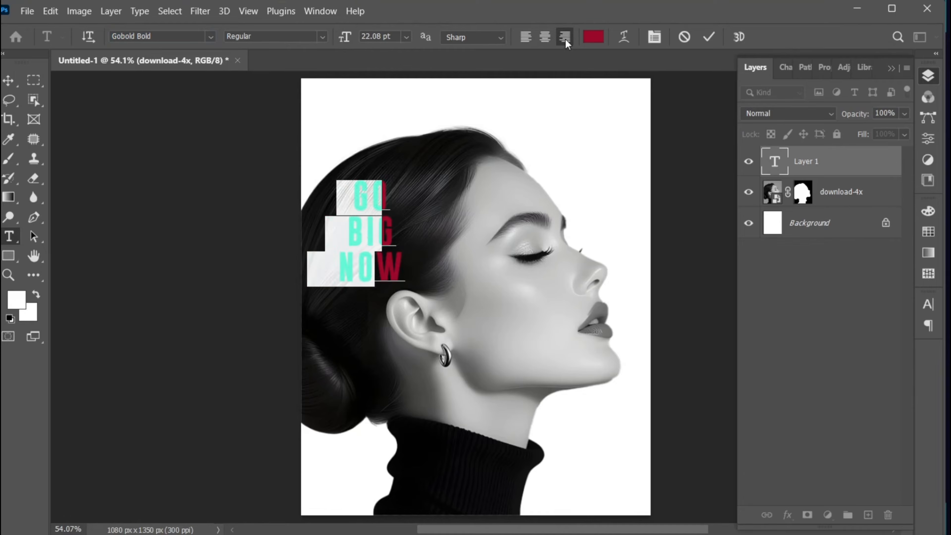
# Step: Set the text's tracking to 0 and its leading to 23 pt
pyautogui.click(921, 304)
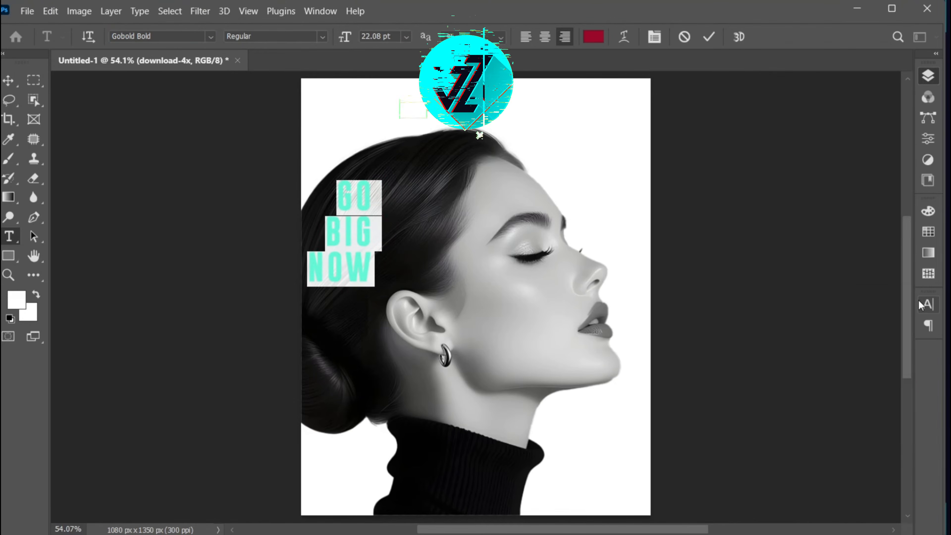
pyautogui.moveTo(880, 360); pyautogui.dragTo(863, 361)
pyautogui.write('0')
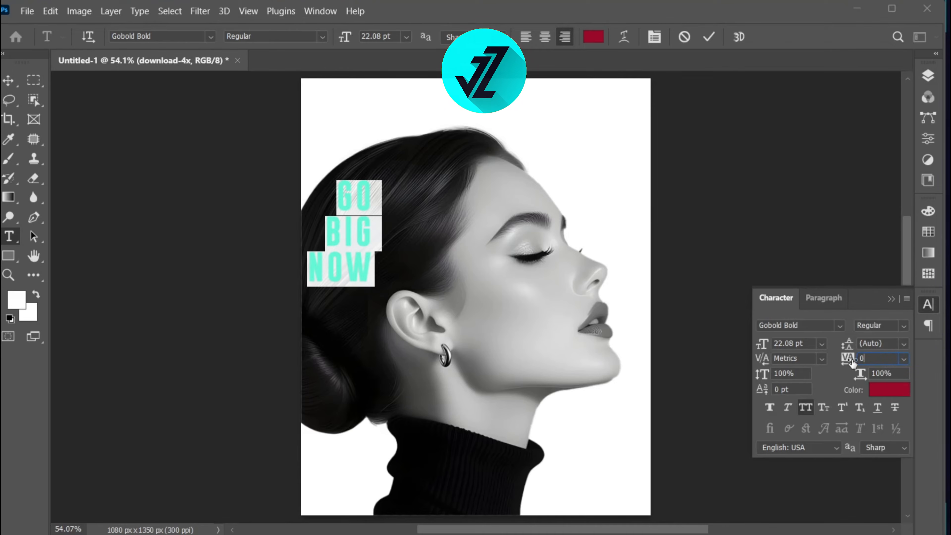
pyautogui.press('Return')
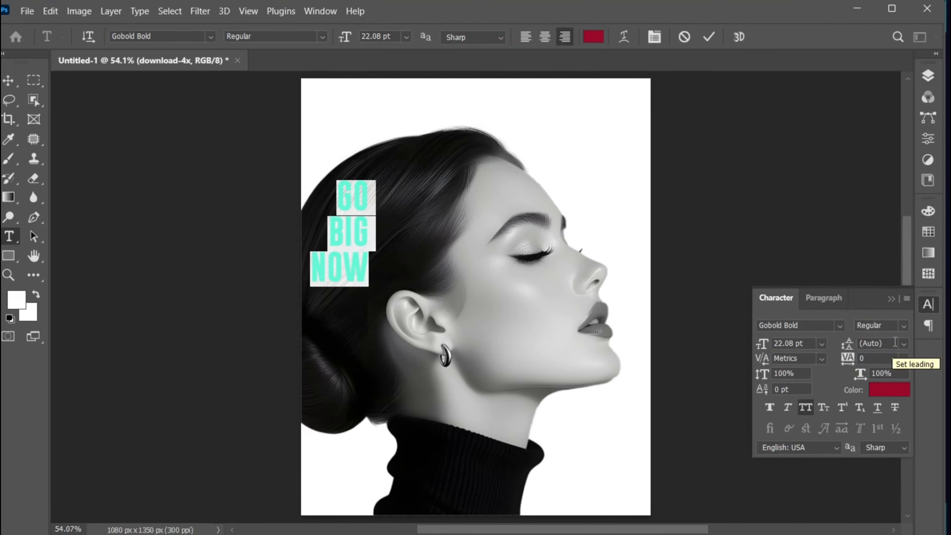
pyautogui.press('Up')
pyautogui.press('Down')
pyautogui.press('Down')
pyautogui.press('Down')
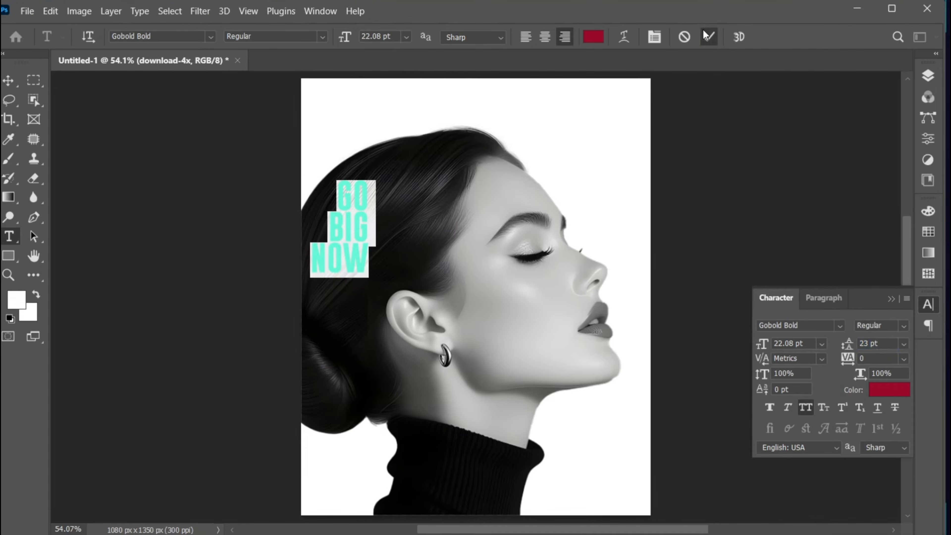
pyautogui.click(708, 37)
# Step: Enlarge the GO BIG NOW text proportionally to about 251% and position it over the woman's hair and ear
pyautogui.press('v')
pyautogui.hotkey('ctrl', 't')
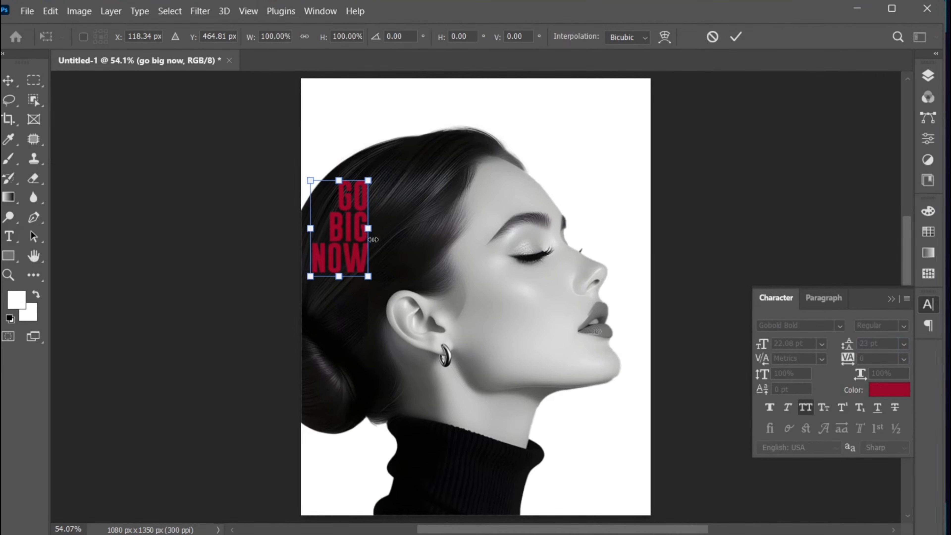
pyautogui.moveTo(370, 237); pyautogui.dragTo(464, 268)
pyautogui.press('Down')
pyautogui.press('Down')
pyautogui.press('Down')
pyautogui.press('Down')
pyautogui.press('Down')
pyautogui.press('Down')
pyautogui.press('Down')
pyautogui.press('Down')
pyautogui.press('Down')
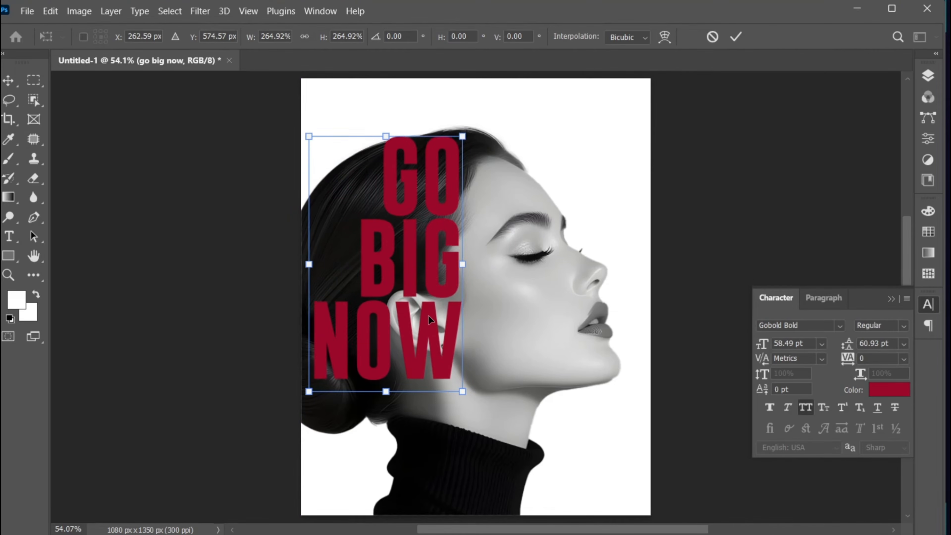
pyautogui.moveTo(458, 396); pyautogui.dragTo(435, 350)
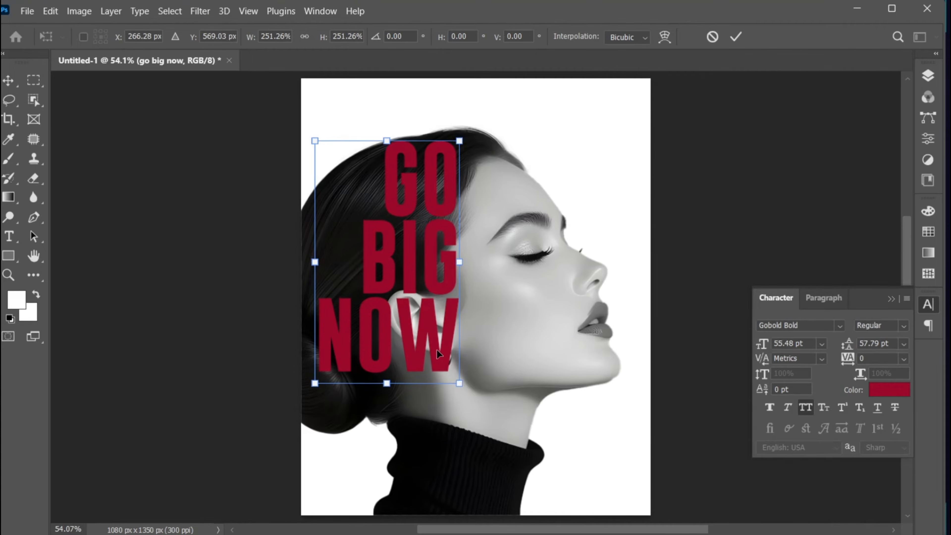
pyautogui.press('Return')
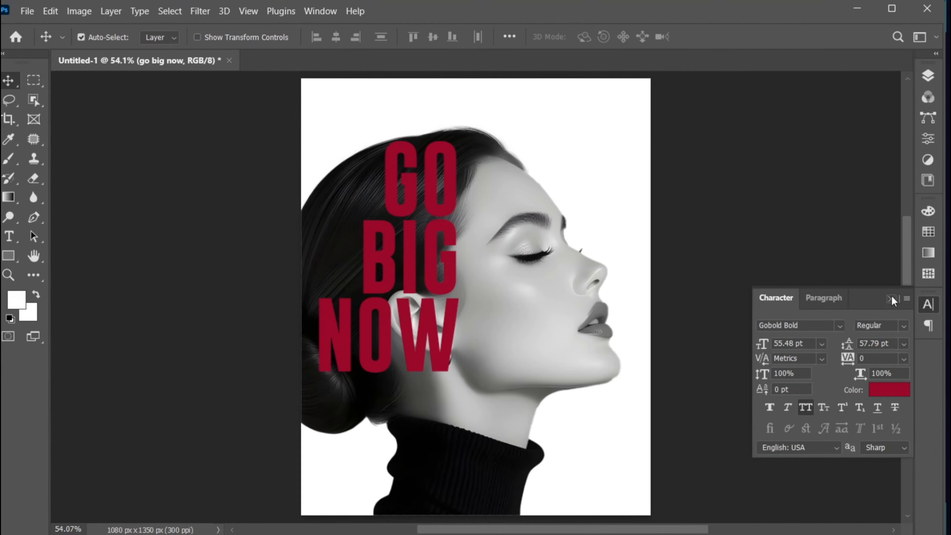
# Step: Duplicate the masked portrait layer download-4x
pyautogui.click(891, 298)
pyautogui.click(928, 76)
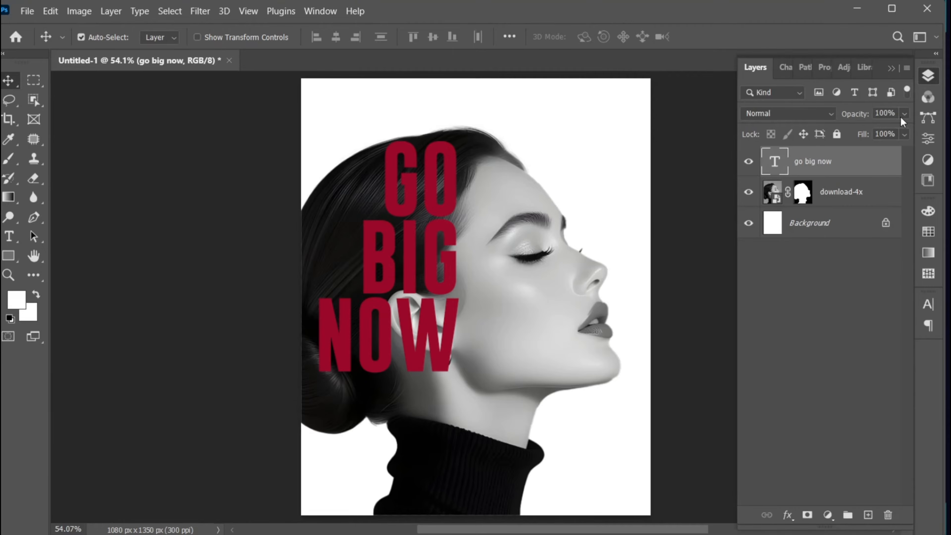
pyautogui.click(841, 194)
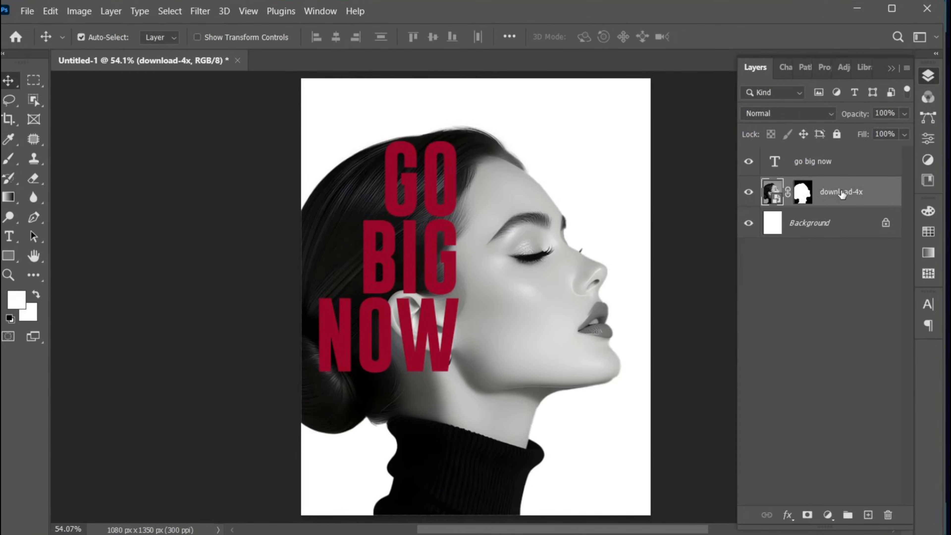
pyautogui.hotkey('ctrl', 'j')
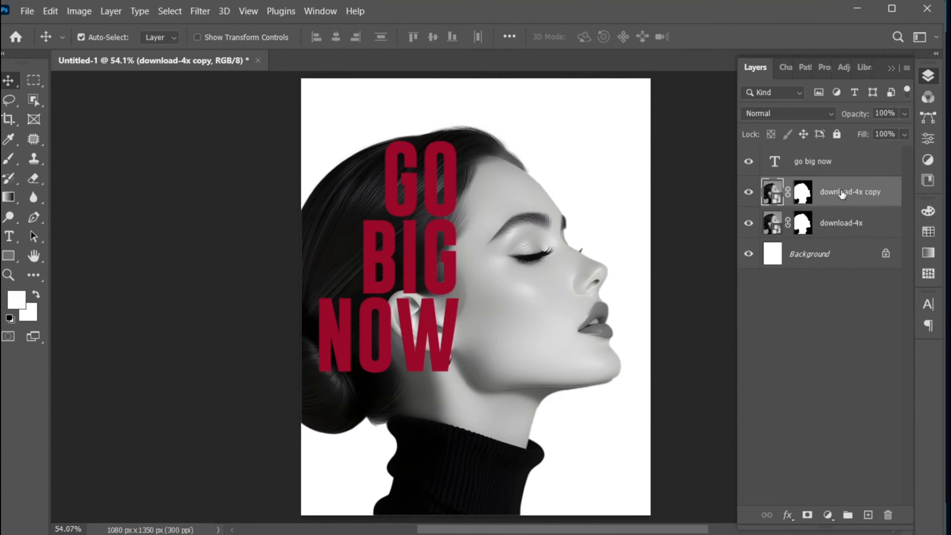
# Step: Move the portrait copy above the go big now text layer and clip it to the text
pyautogui.moveTo(841, 194); pyautogui.dragTo(841, 159)
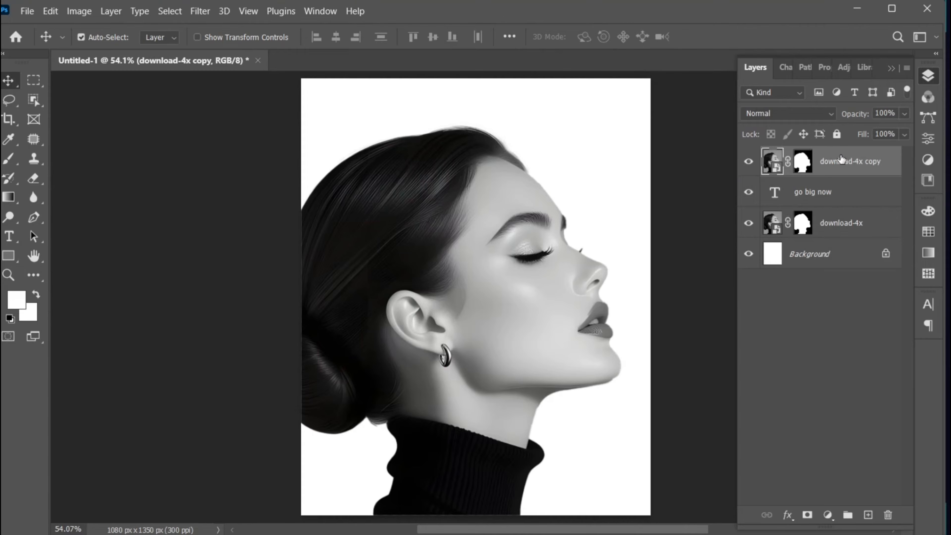
pyautogui.rightClick(822, 165)
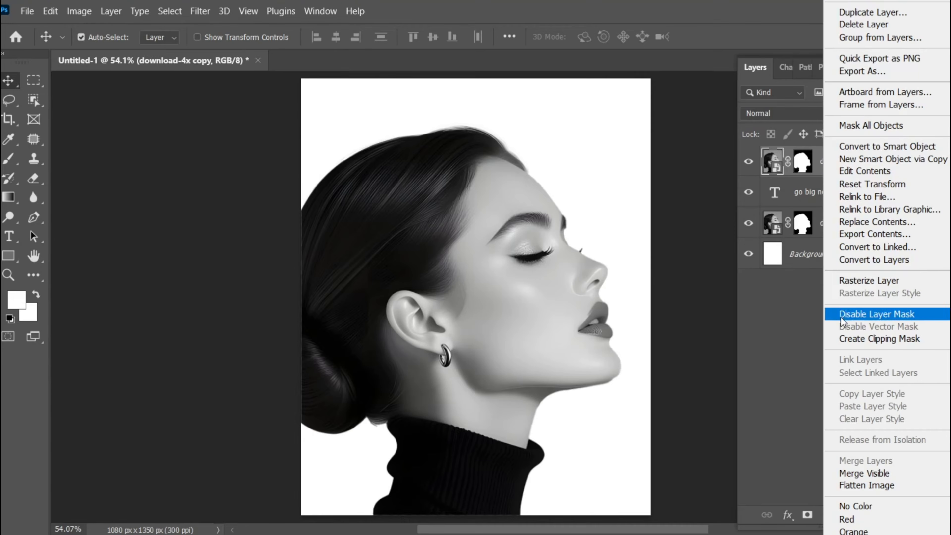
pyautogui.click(869, 338)
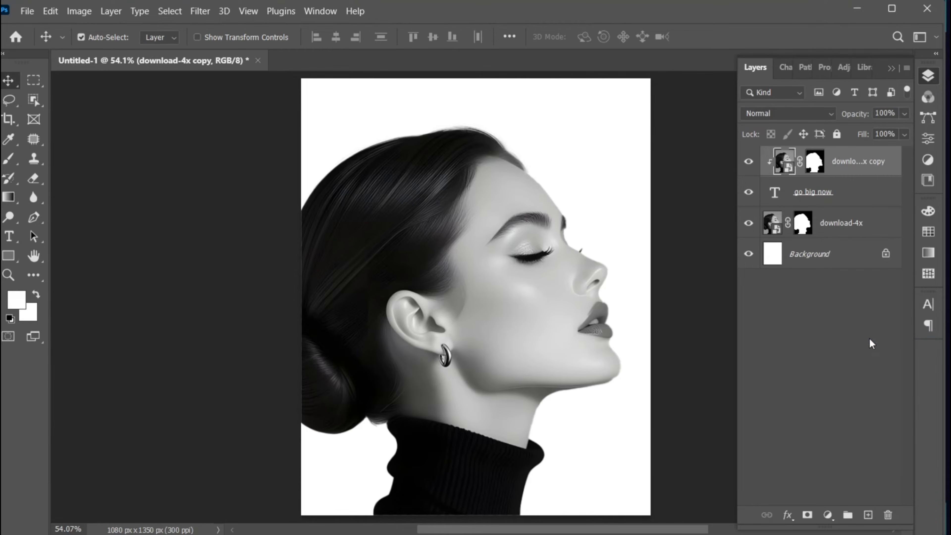
# Step: Hide the clipped portrait copy and convert the download-4x layer to a Smart Object
pyautogui.click(749, 161)
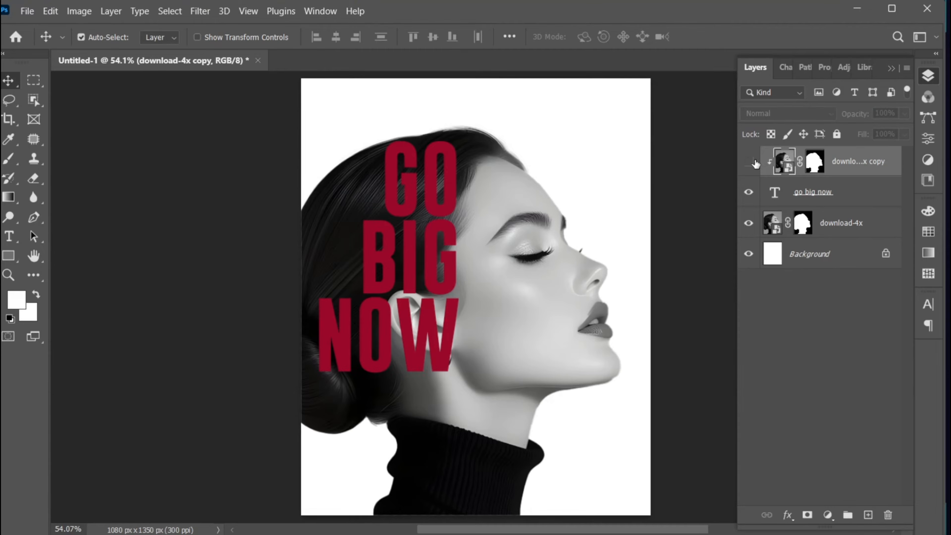
pyautogui.click(842, 225)
pyautogui.rightClick(843, 225)
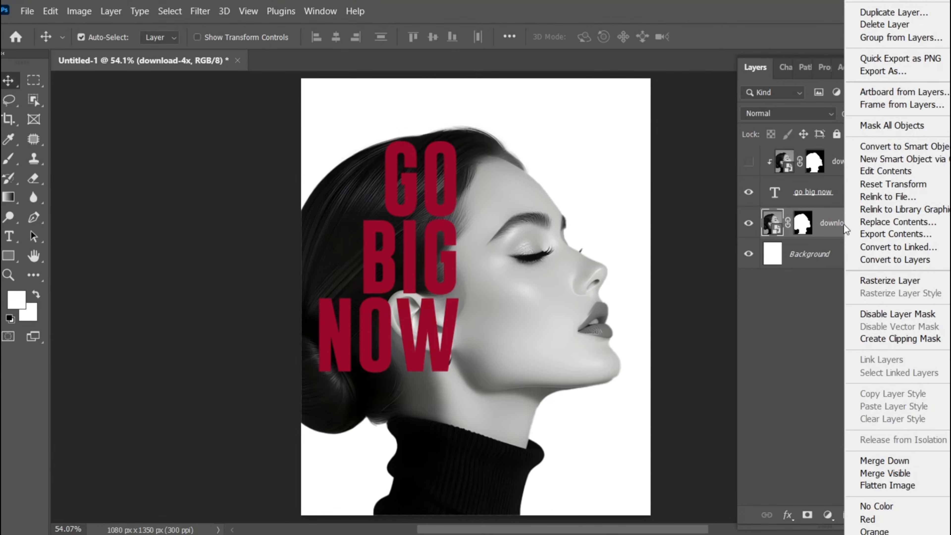
pyautogui.click(886, 147)
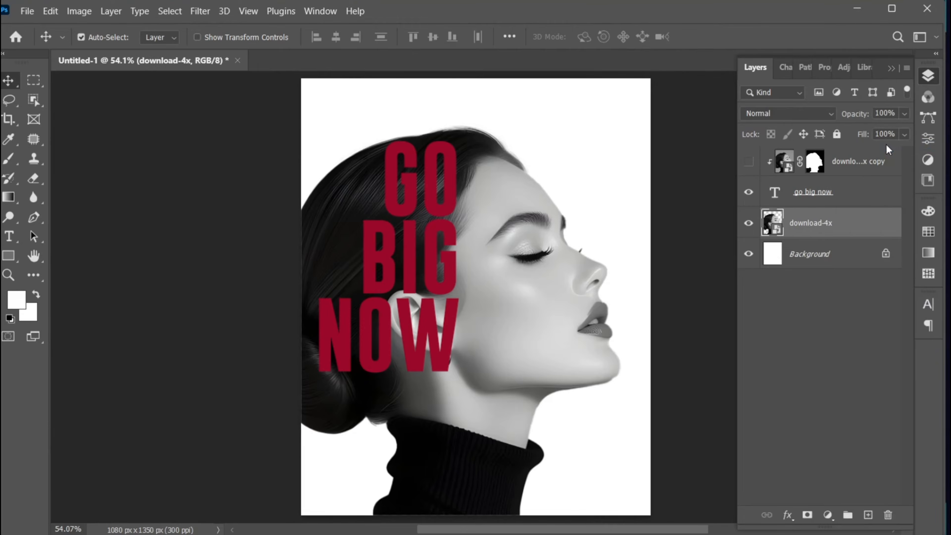
# Step: Mask the download-4x layer so only the part right of the GO BIG NOW text remains, and show the portrait copy again
pyautogui.click(26, 79)
pyautogui.moveTo(649, 79); pyautogui.dragTo(463, 515)
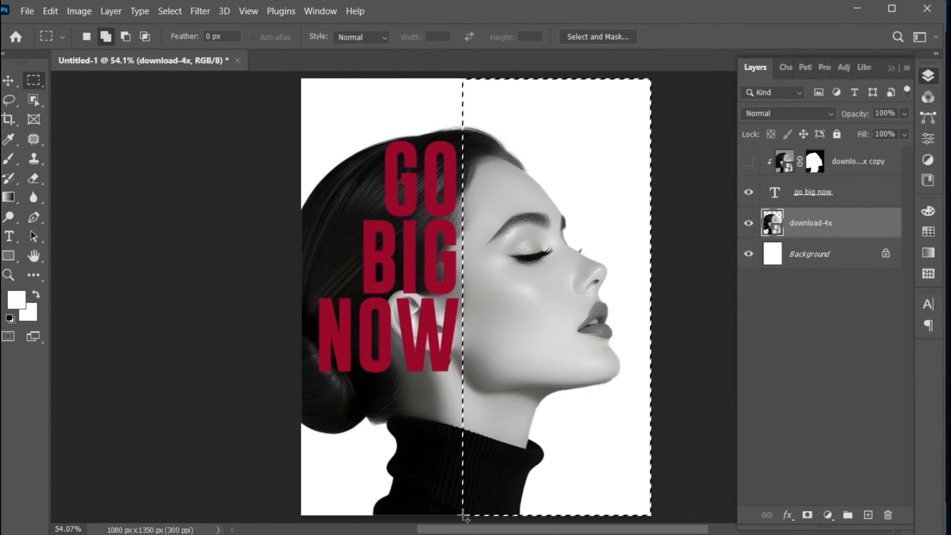
pyautogui.click(805, 517)
pyautogui.press('v')
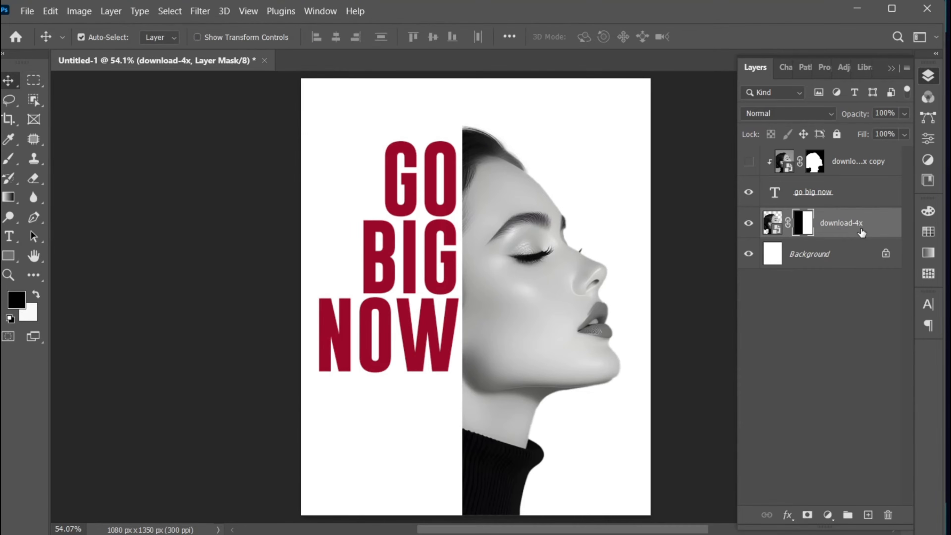
pyautogui.click(865, 230)
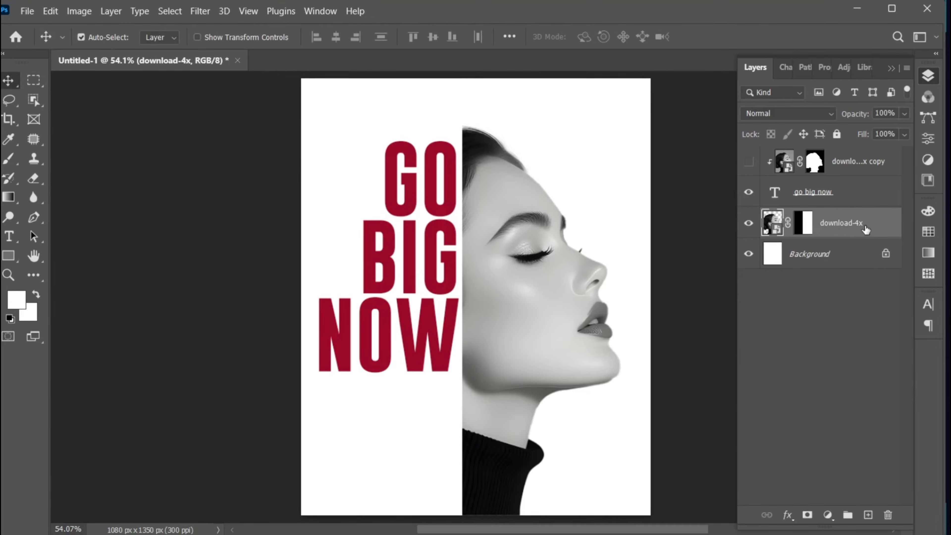
pyautogui.click(747, 163)
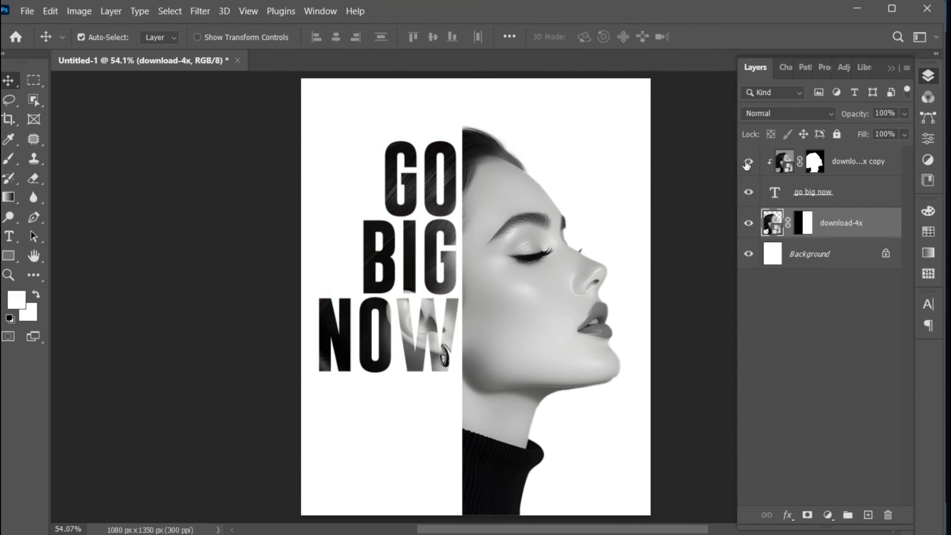
pyautogui.click(859, 168)
pyautogui.click(859, 169)
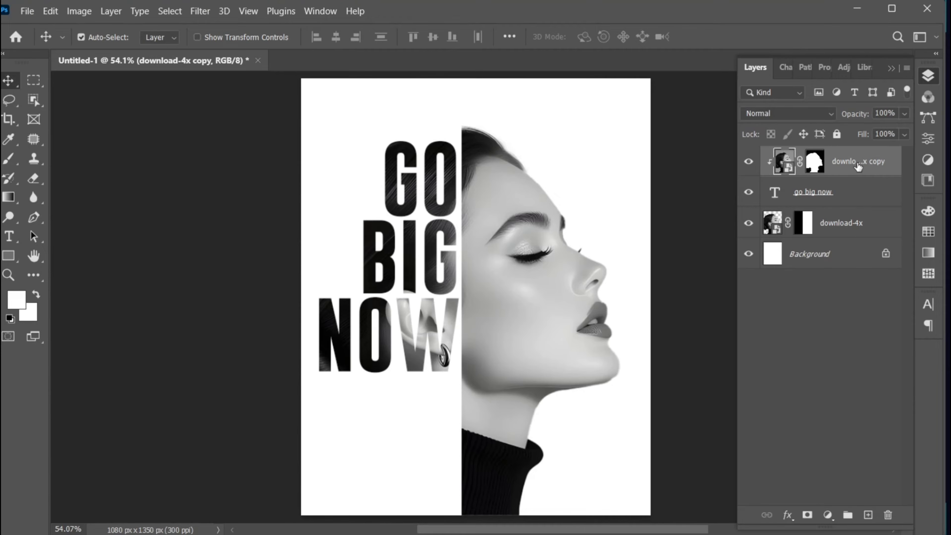
# Step: Add the text NOVA TIMES near the poster's top edge and give it the dark colour #240e13
pyautogui.press('t')
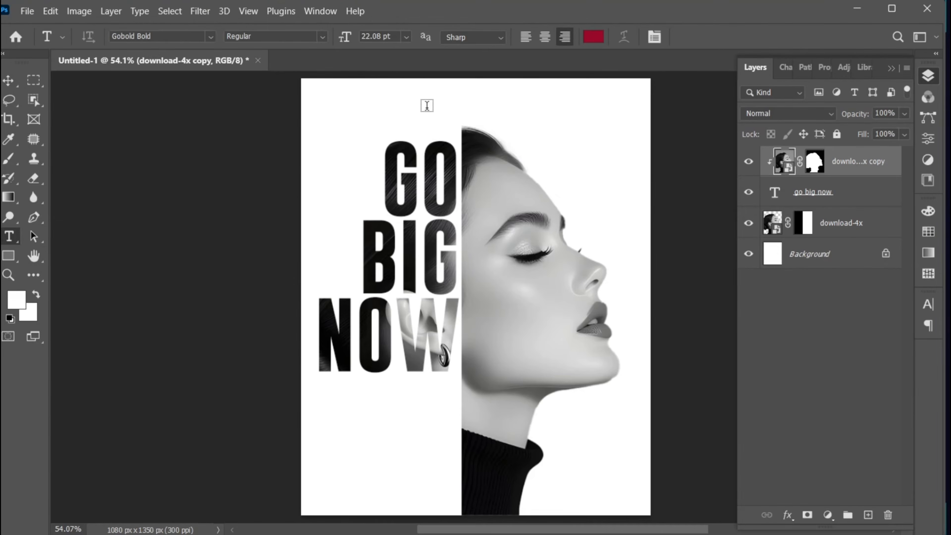
pyautogui.click(427, 106)
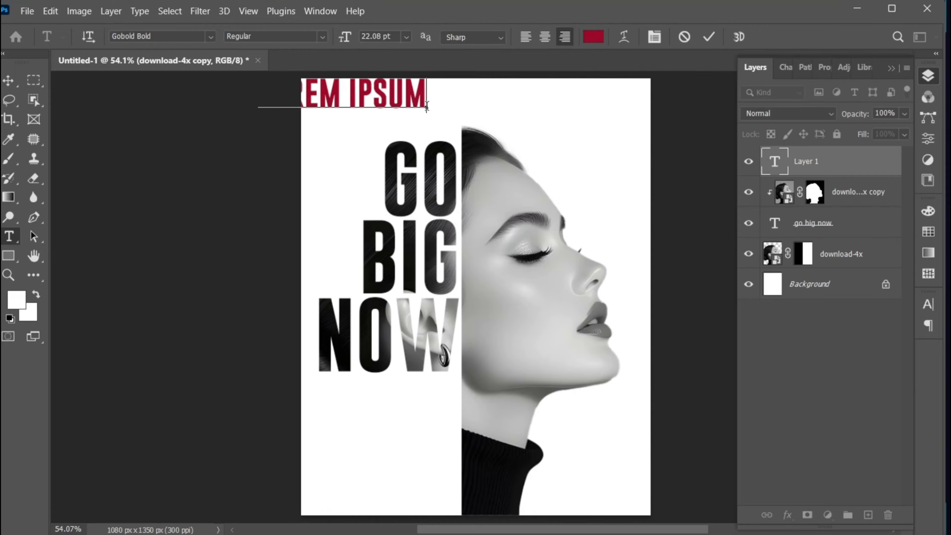
pyautogui.write('NOVA TIMES')
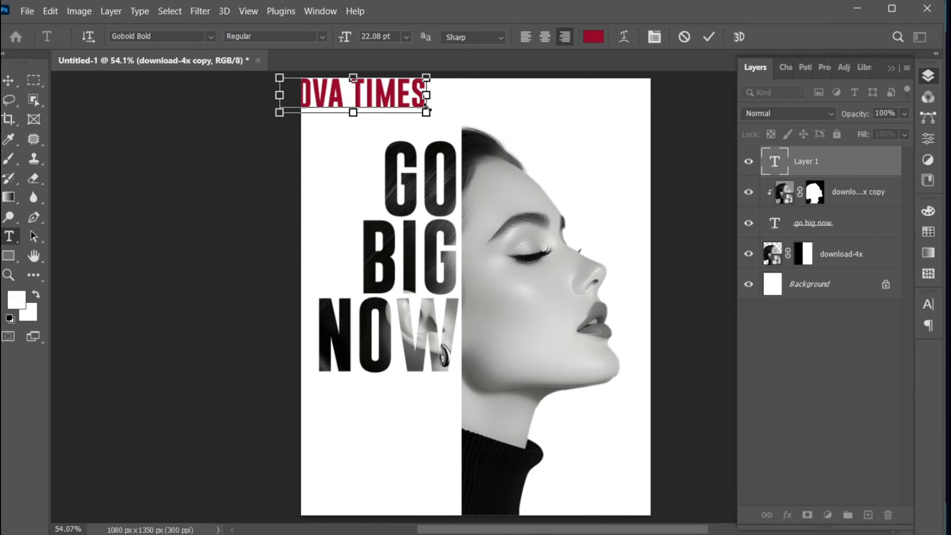
pyautogui.hotkey('ctrl', 'a')
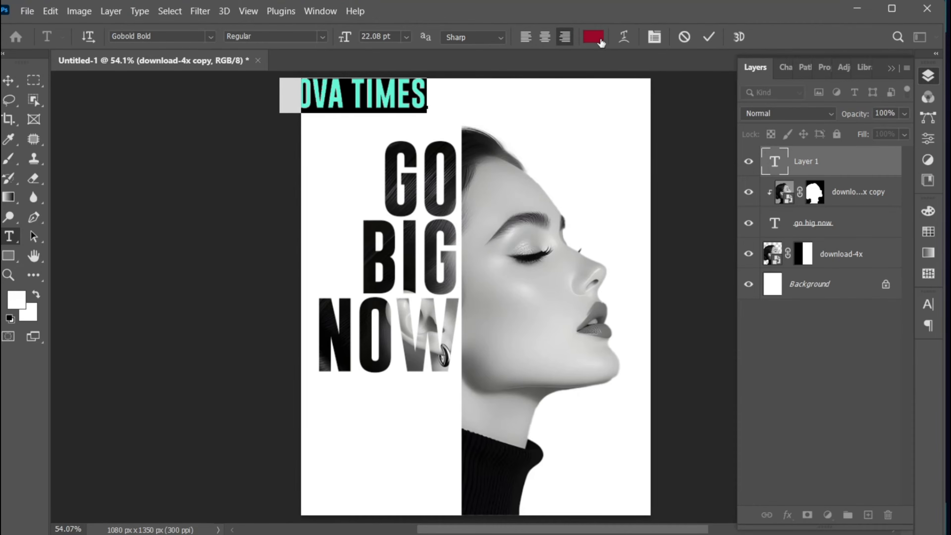
pyautogui.click(593, 36)
pyautogui.click(669, 428)
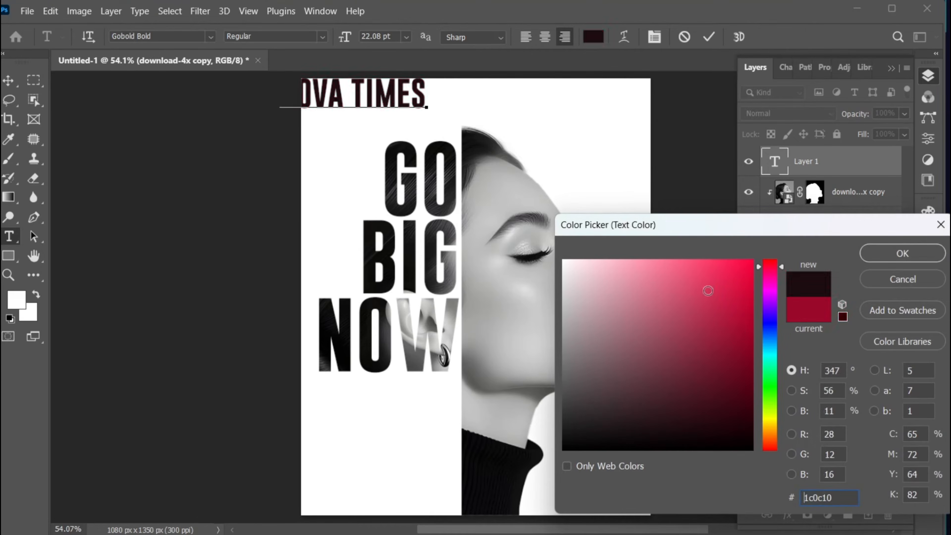
pyautogui.moveTo(704, 238); pyautogui.dragTo(663, 218)
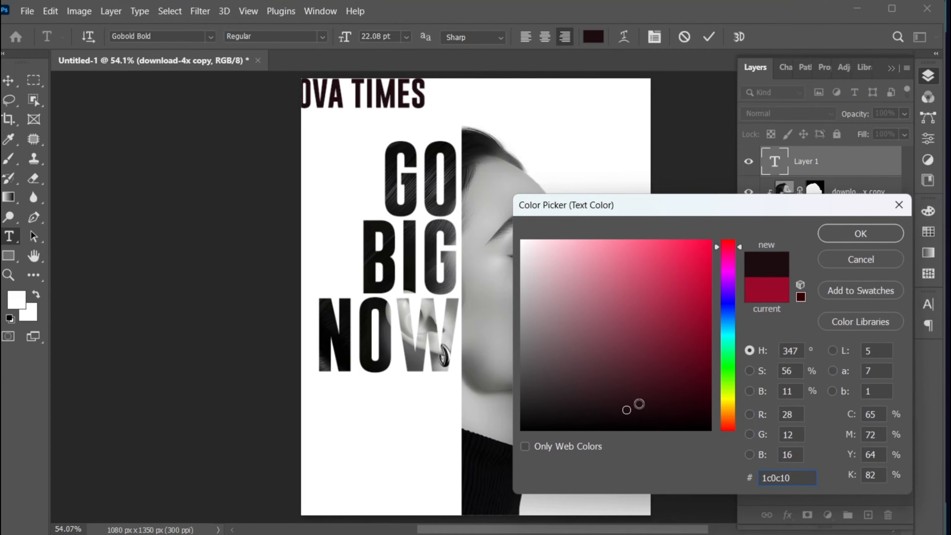
pyautogui.click(861, 233)
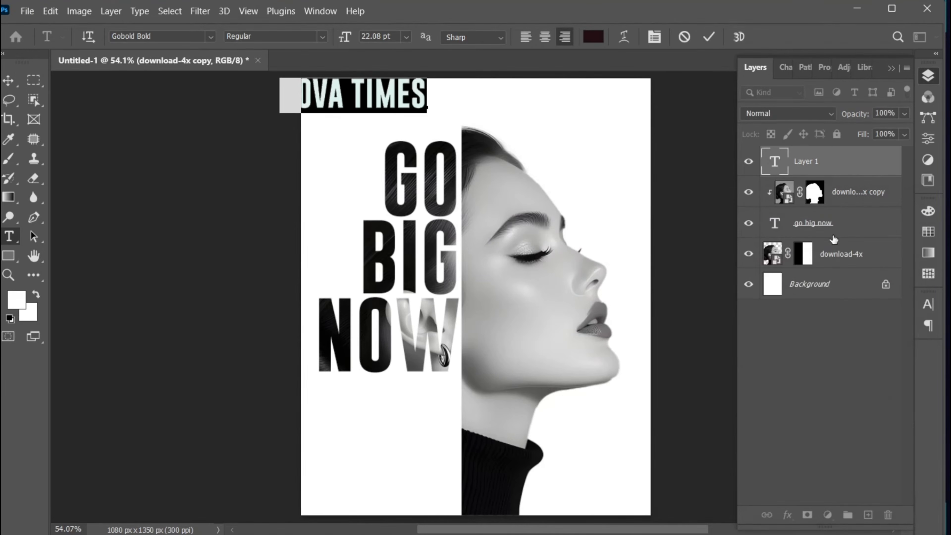
pyautogui.click(707, 37)
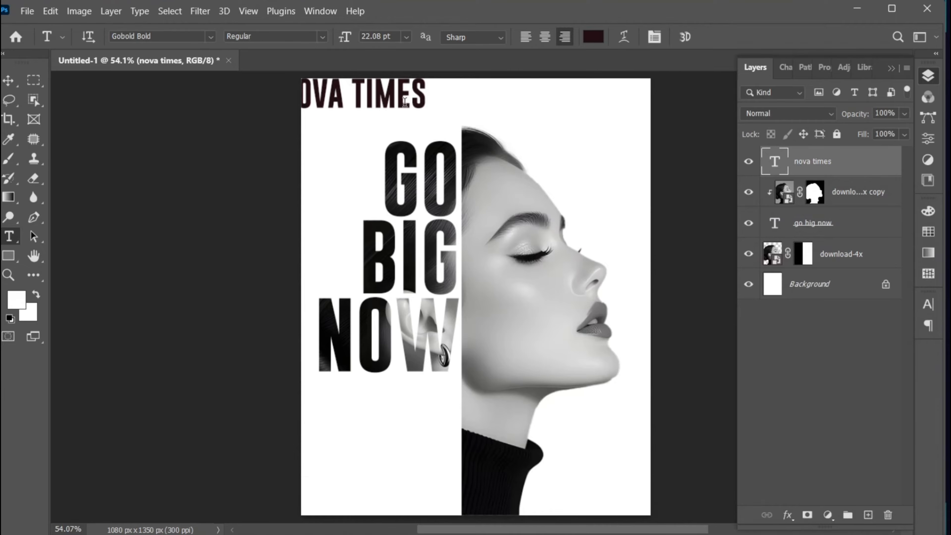
# Step: Scale the NOVA TIMES text down to about 15.7 pt and place it at the top of the poster, above the face
pyautogui.hotkey('ctrl', 't')
pyautogui.moveTo(426, 112); pyautogui.dragTo(481, 105)
pyautogui.press('Return')
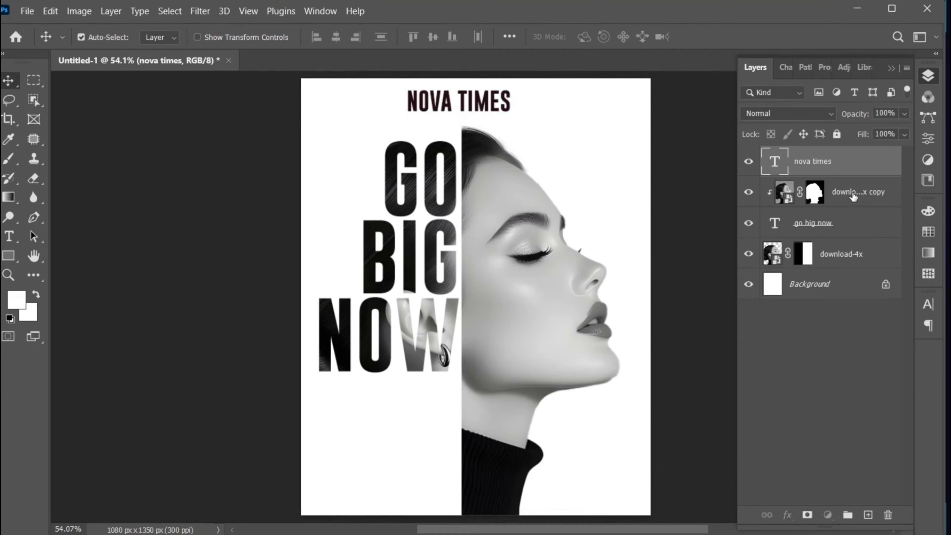
# Step: Move the portrait copy, go big now and download-4x layers down together to leave more space below the NOVA TIMES title
pyautogui.click(853, 193)
pyautogui.keyDown('shift'); pyautogui.click(860, 253); pyautogui.keyUp('shift')
pyautogui.press('Down')
pyautogui.press('Down')
pyautogui.press('Down')
pyautogui.press('Down')
pyautogui.press('Down')
pyautogui.press('Down')
pyautogui.press('Down')
pyautogui.press('Down')
pyautogui.press('Down')
pyautogui.press('Down')
pyautogui.press('Down')
pyautogui.press('Down')
pyautogui.press('Down')
pyautogui.press('Down')
pyautogui.press('Down')
pyautogui.press('Down')
pyautogui.press('Down')
pyautogui.press('Down')
pyautogui.press('Down')
pyautogui.press('Down')
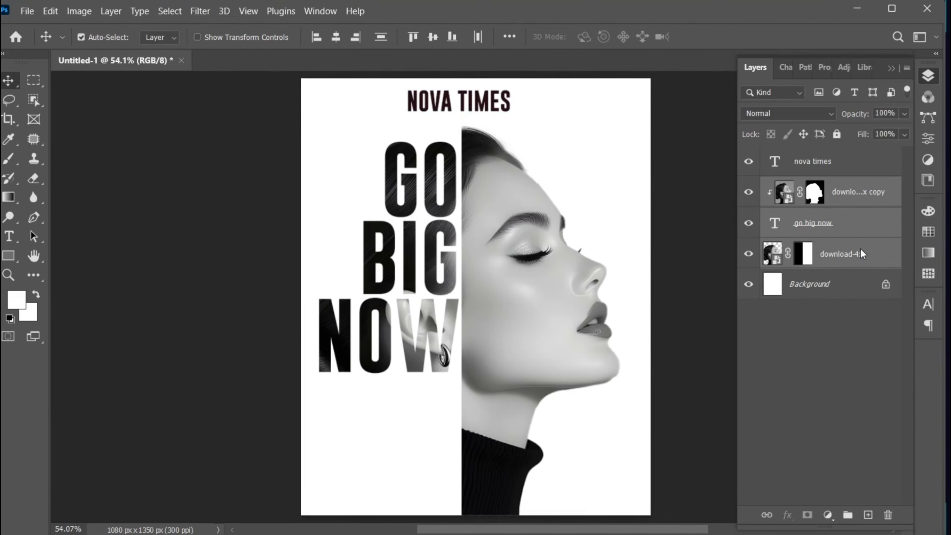
pyautogui.press('Down')
pyautogui.press('Down')
pyautogui.press('Down')
pyautogui.press('Down')
pyautogui.press('Down')
pyautogui.press('Down')
pyautogui.press('Down')
pyautogui.press('Down')
pyautogui.press('Down')
pyautogui.press('Down')
pyautogui.press('Down')
pyautogui.press('Down')
pyautogui.press('Down')
pyautogui.press('Down')
pyautogui.press('Down')
pyautogui.press('Down')
pyautogui.press('Down')
pyautogui.press('Down')
pyautogui.press('Down')
pyautogui.press('Down')
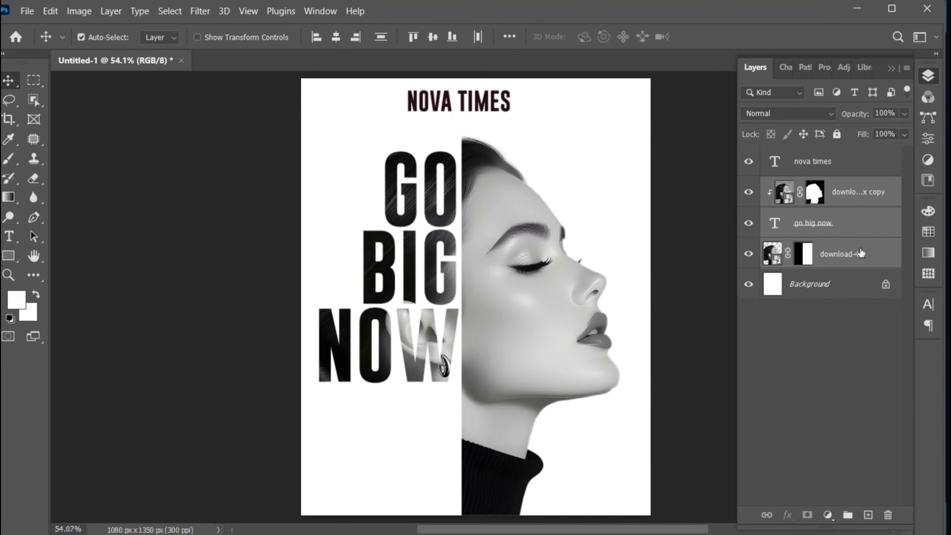
# Step: Centre the NOVA TIMES text horizontally on the canvas and move it slightly down
pyautogui.click(839, 159)
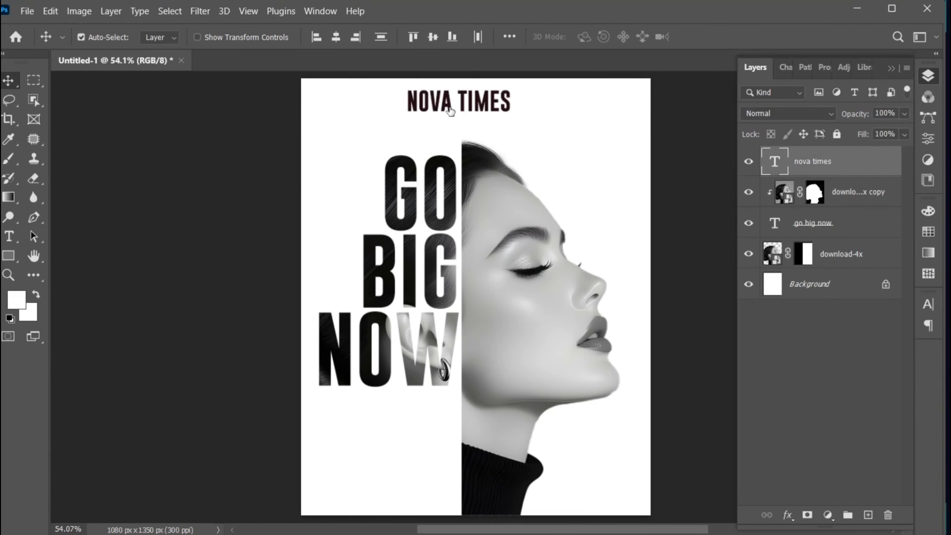
pyautogui.hotkey('ctrl', 'a')
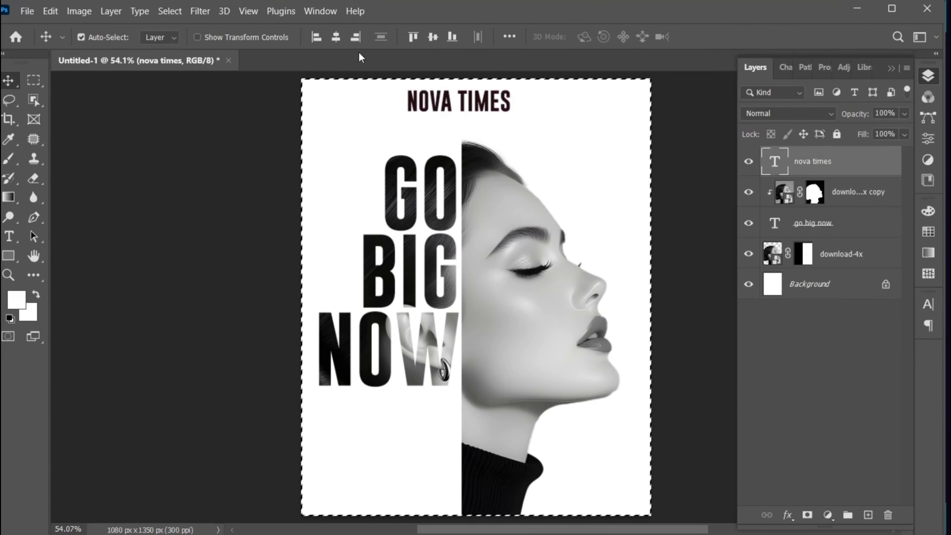
pyautogui.click(335, 37)
pyautogui.hotkey('ctrl', 'd')
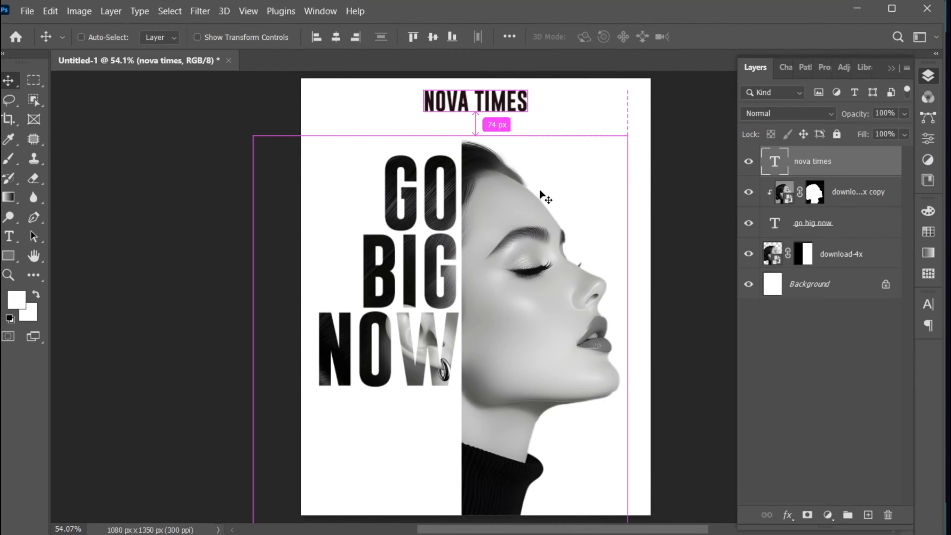
pyautogui.moveTo(503, 107); pyautogui.dragTo(500, 115)
# Step: Duplicate the NOVA TIMES text just below itself and replace the copy's wording with INNOVATION • LEADERSHIP • IMPACT
pyautogui.hotkey('ctrl', 'space')
pyautogui.moveTo(483, 108); pyautogui.dragTo(490, 137)
pyautogui.moveTo(464, 130); pyautogui.dragTo(445, 185)
pyautogui.press('t')
pyautogui.click(445, 186)
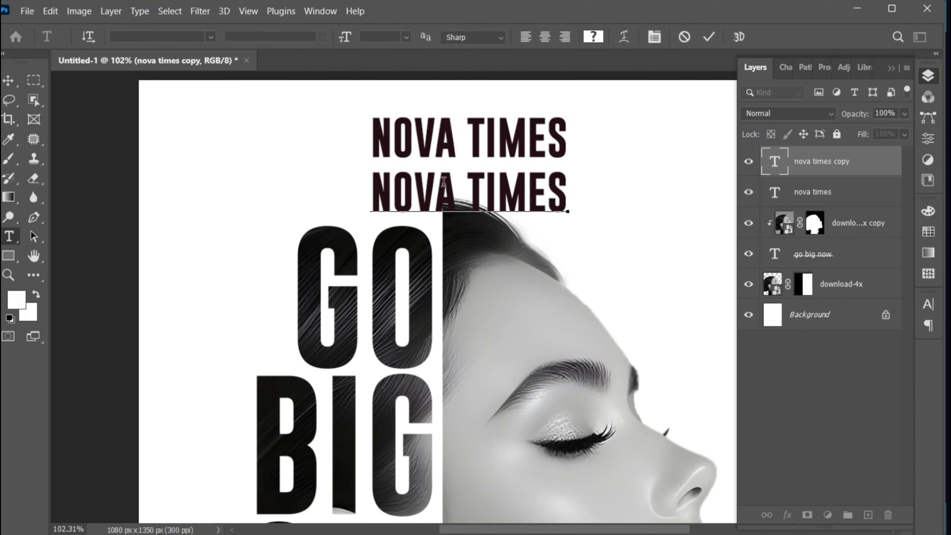
pyautogui.hotkey('ctrl', 'a')
pyautogui.write('INNOVATION • LEADERSHIP • IMPACT')
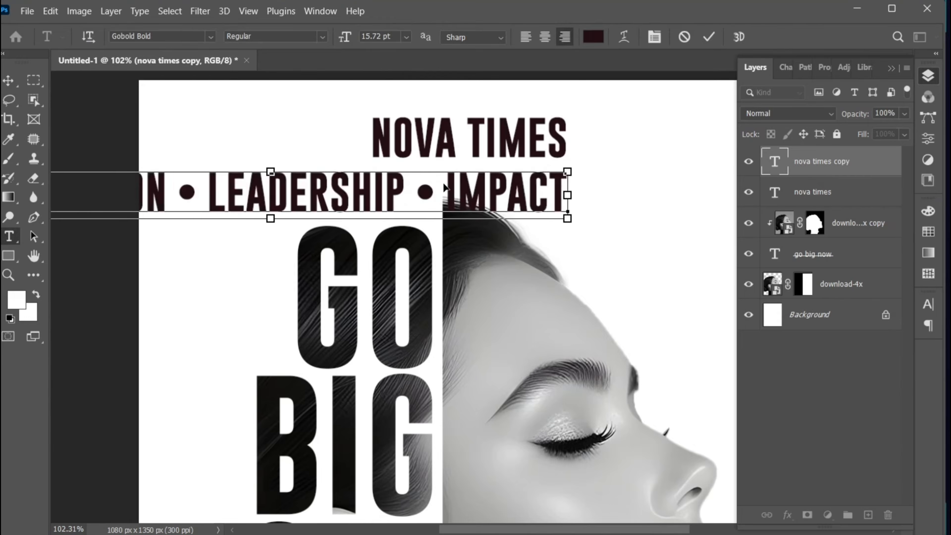
# Step: Set the tagline's font to Gobold Extra1 Regular and its colour to grey #4e484a
pyautogui.hotkey('ctrl', 'a')
pyautogui.click(166, 37)
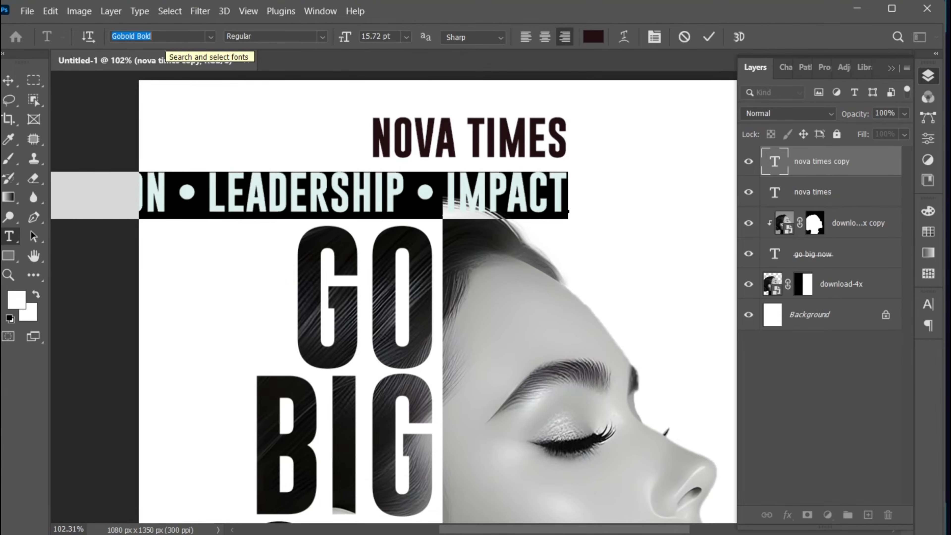
pyautogui.write('gobold extr')
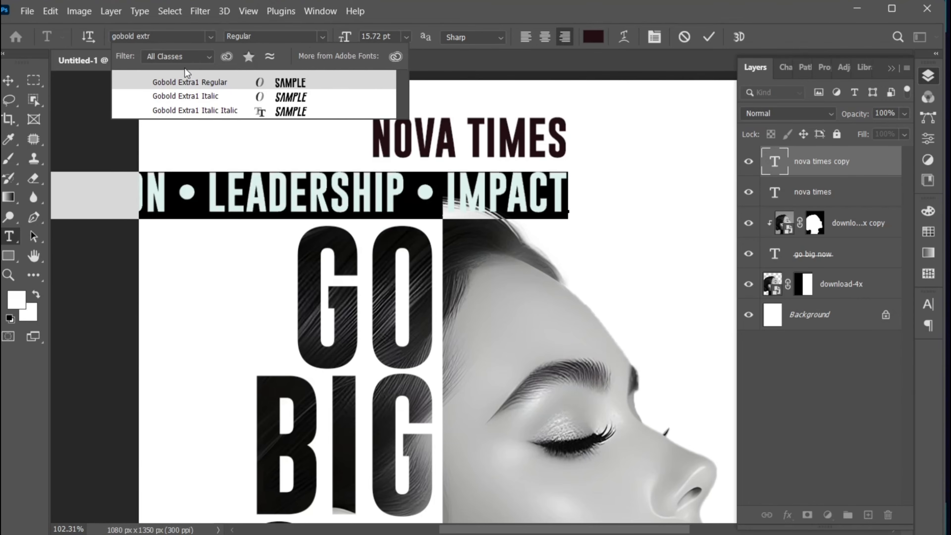
pyautogui.click(200, 87)
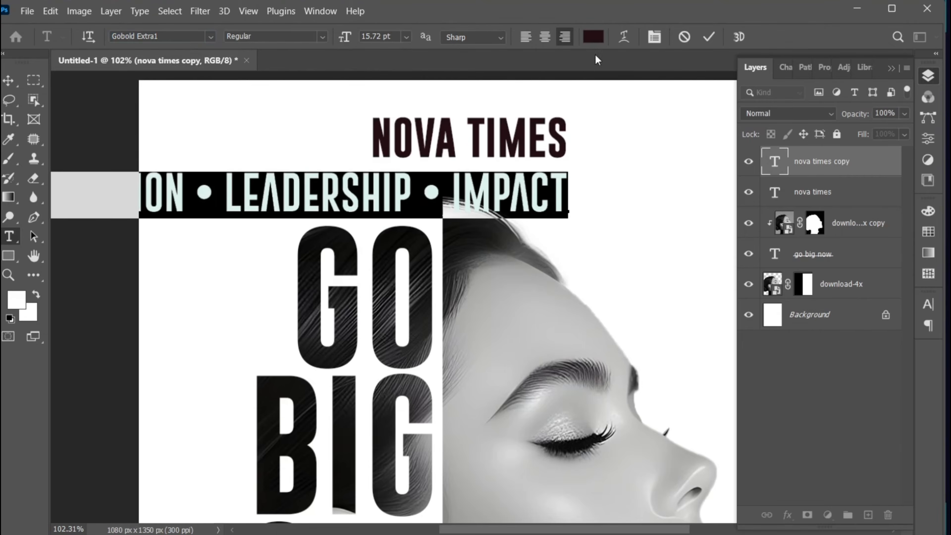
pyautogui.click(593, 36)
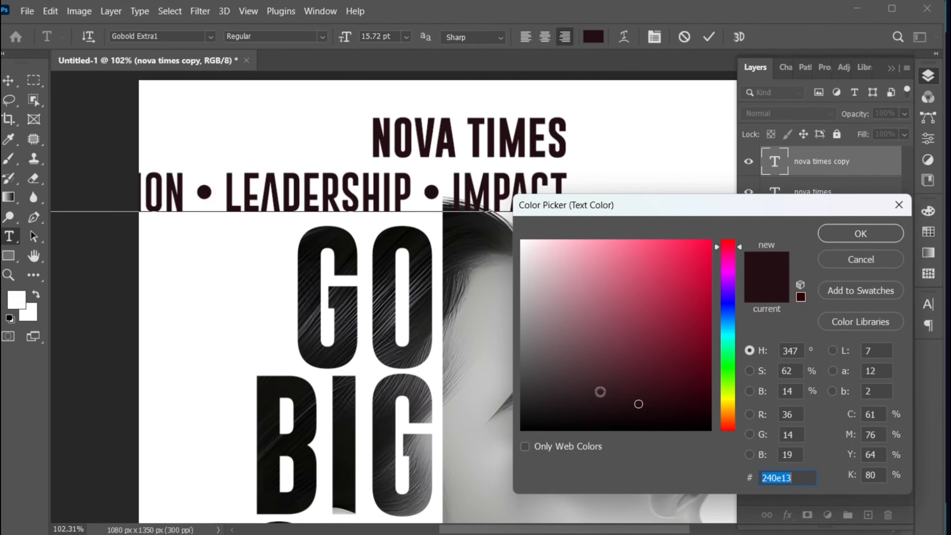
pyautogui.click(531, 371)
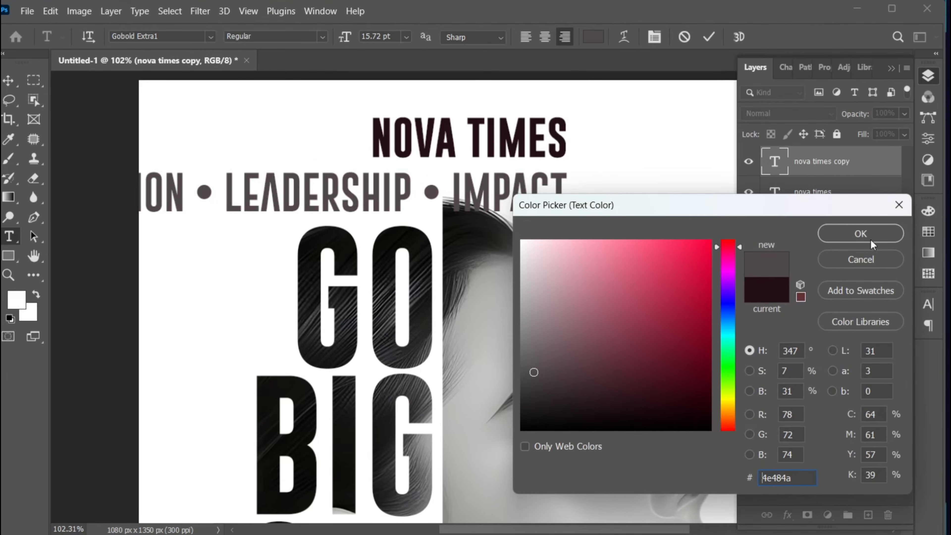
pyautogui.click(870, 236)
# Step: Set the tagline's tracking to 100
pyautogui.click(928, 304)
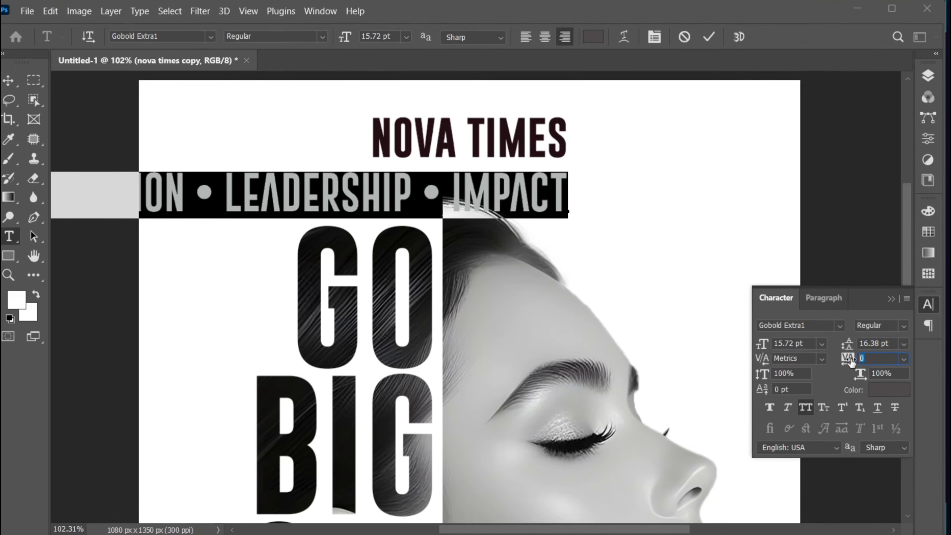
pyautogui.press('Return')
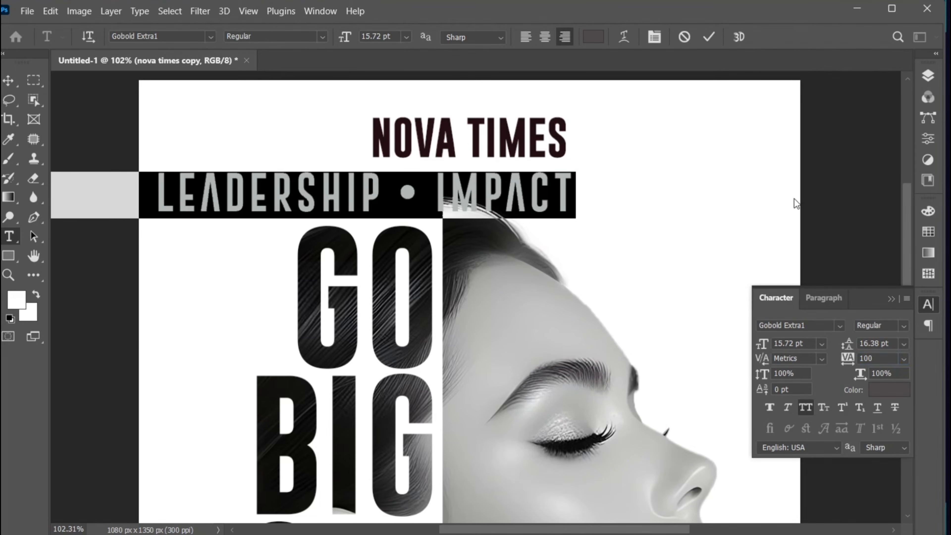
pyautogui.click(708, 38)
# Step: Scale the INNOVATION • LEADERSHIP • IMPACT tagline down to the title's width, about 4.36 pt, and centre it beneath NOVA TIMES
pyautogui.press('v')
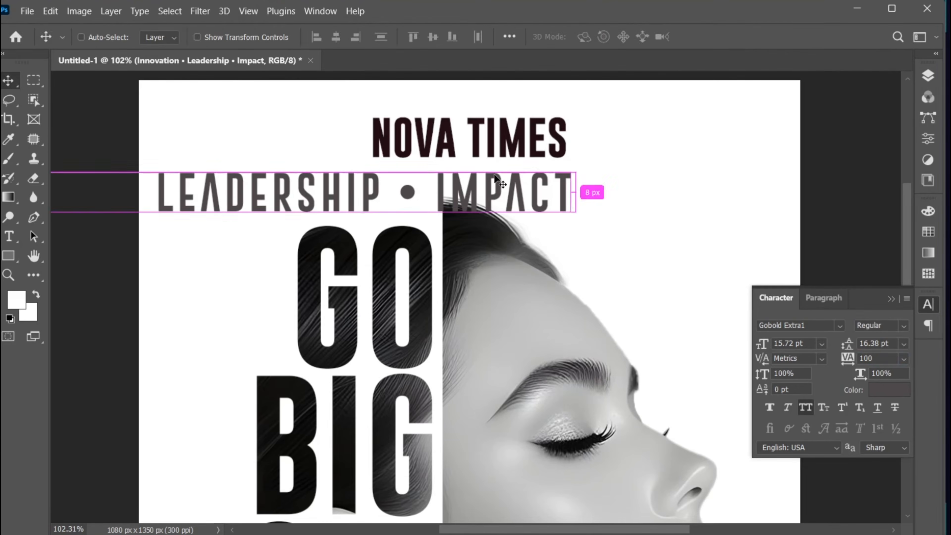
pyautogui.hotkey('ctrl', 't')
pyautogui.moveTo(573, 211); pyautogui.dragTo(323, 215)
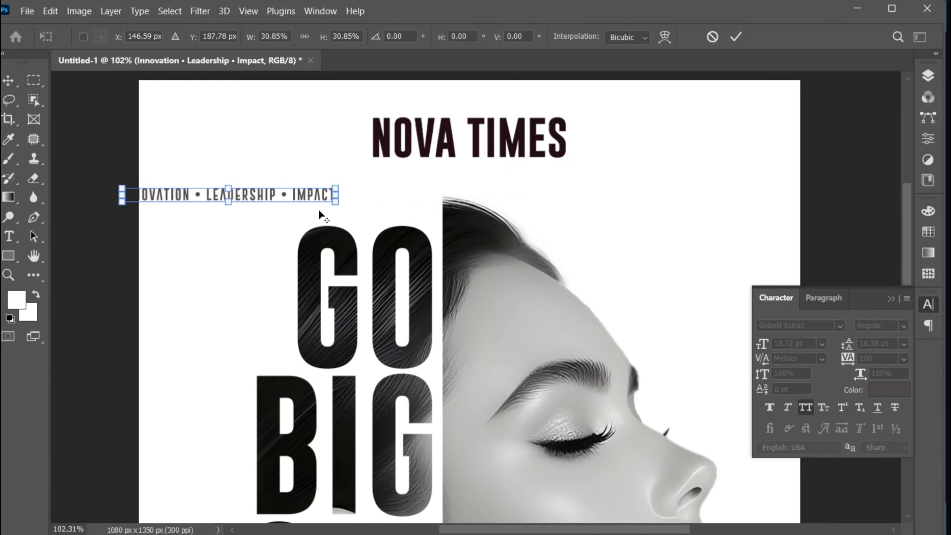
pyautogui.moveTo(262, 195); pyautogui.dragTo(510, 172)
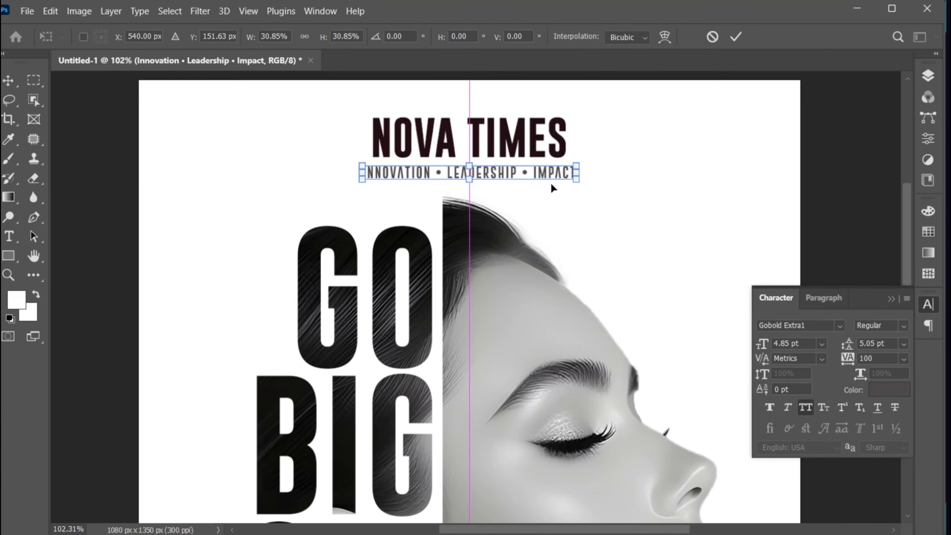
pyautogui.moveTo(585, 179); pyautogui.dragTo(566, 182)
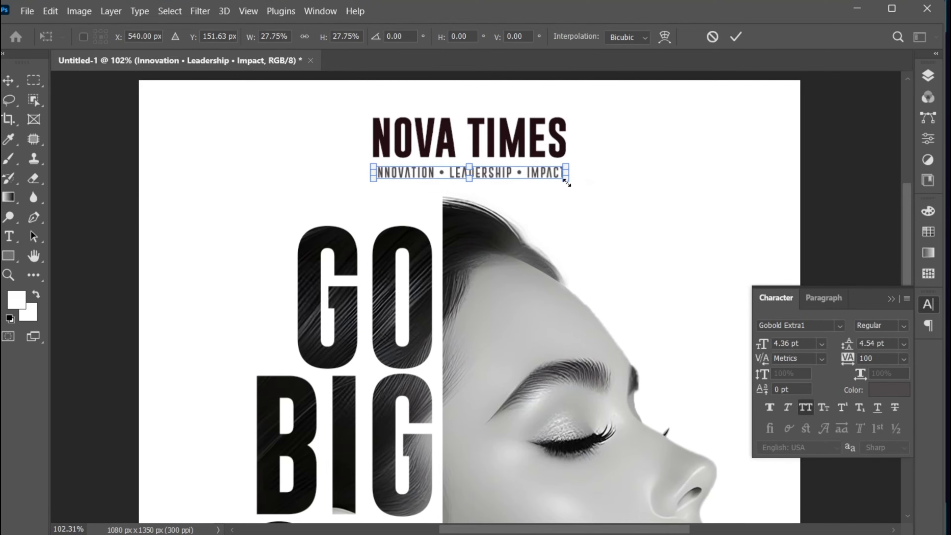
pyautogui.press('Return')
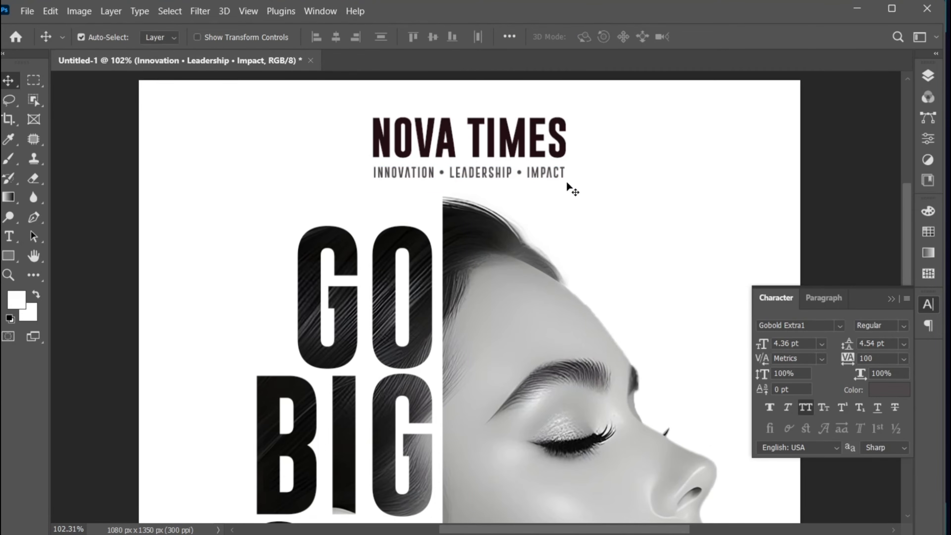
# Step: Nudge the tagline up close beneath NOVA TIMES and slightly left to line up with the title's left edge
pyautogui.press('Up')
pyautogui.press('Up')
pyautogui.press('Left')
pyautogui.press('Left')
pyautogui.press('Up')
pyautogui.press('Up')
pyautogui.press('Up')
pyautogui.press('Up')
pyautogui.press('Up')
pyautogui.press('Up')
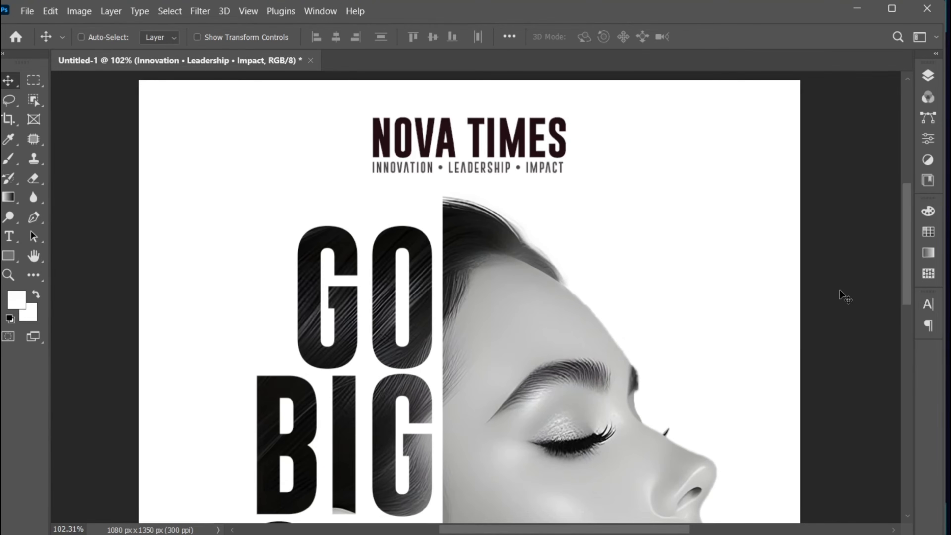
# Step: Rasterize the download-4x portrait layer
pyautogui.hotkey('ctrl', '0')
pyautogui.click(929, 79)
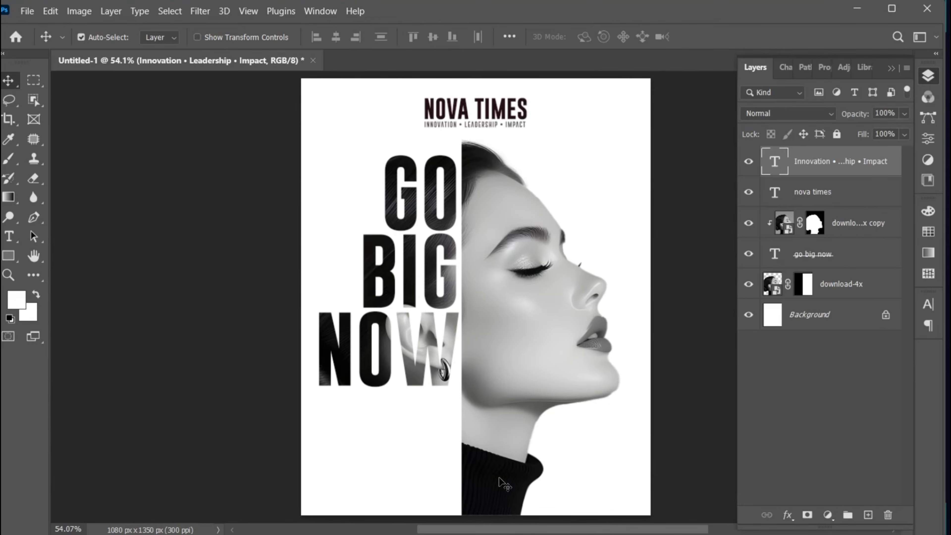
pyautogui.moveTo(505, 484); pyautogui.dragTo(518, 476)
pyautogui.moveTo(514, 427); pyautogui.dragTo(511, 379)
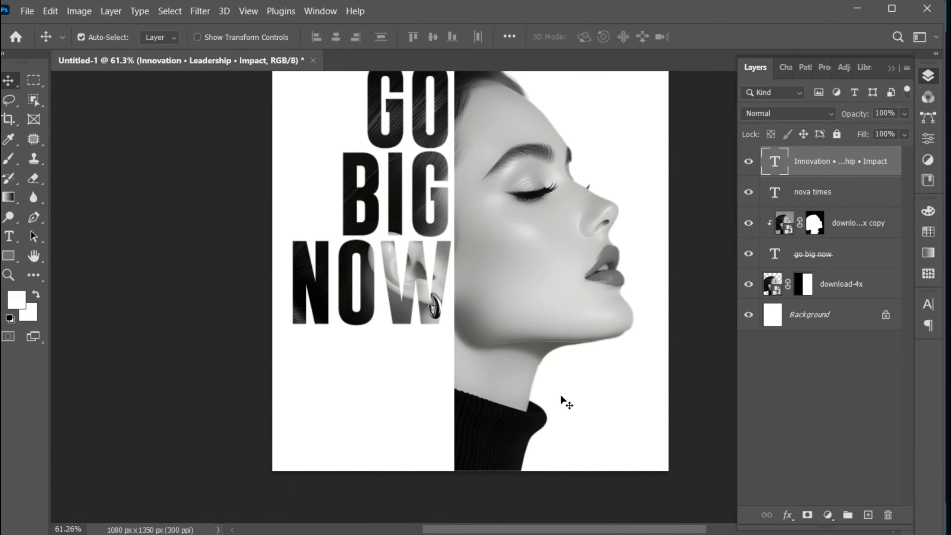
pyautogui.click(820, 287)
pyautogui.rightClick(822, 284)
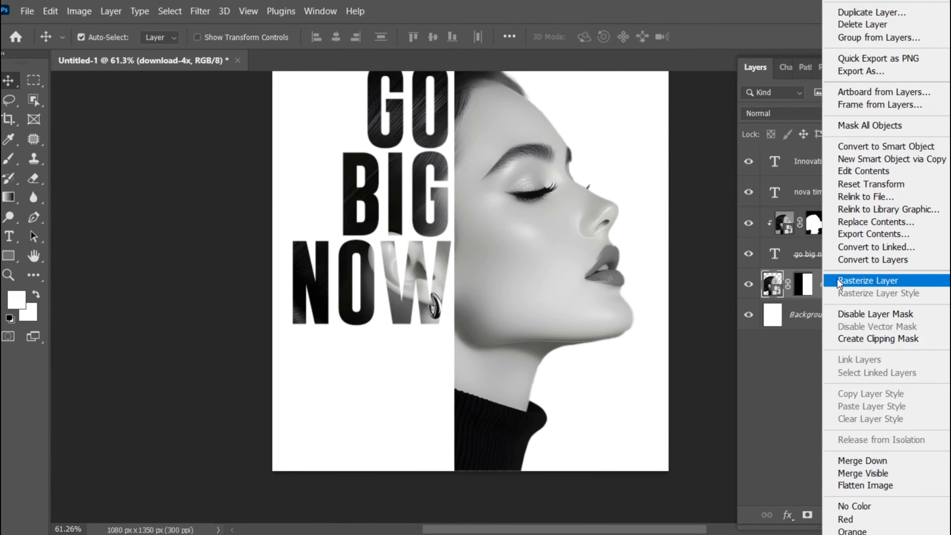
pyautogui.click(837, 283)
# Step: Delete the lowest strip of the portrait across the full canvas width, leaving a white margin beneath the sweater, and clear the selection
pyautogui.click(33, 79)
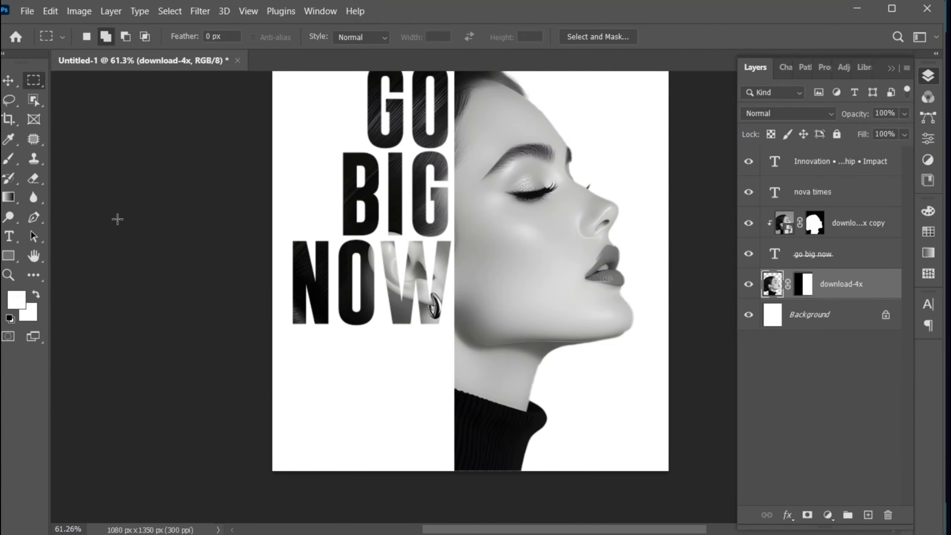
pyautogui.moveTo(263, 443); pyautogui.dragTo(693, 503)
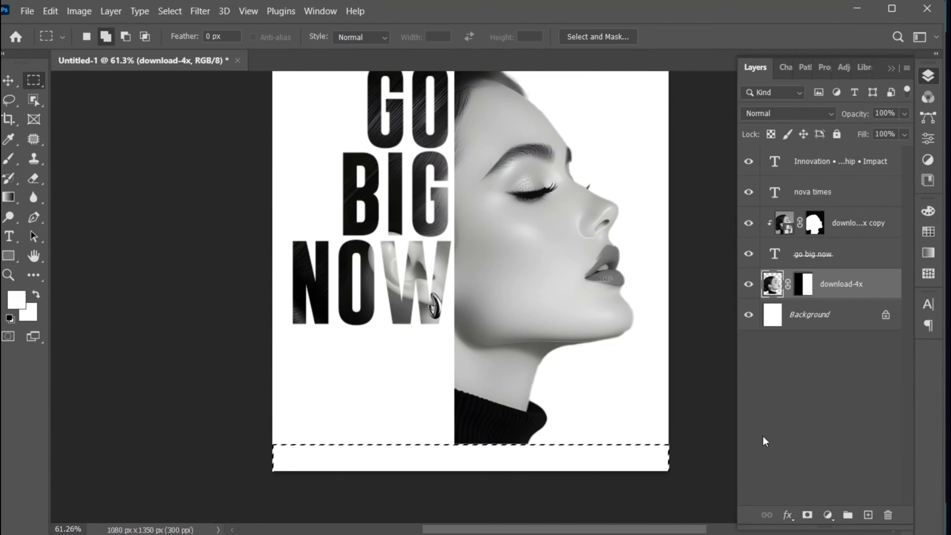
pyautogui.press('v')
pyautogui.hotkey('ctrl', 'd')
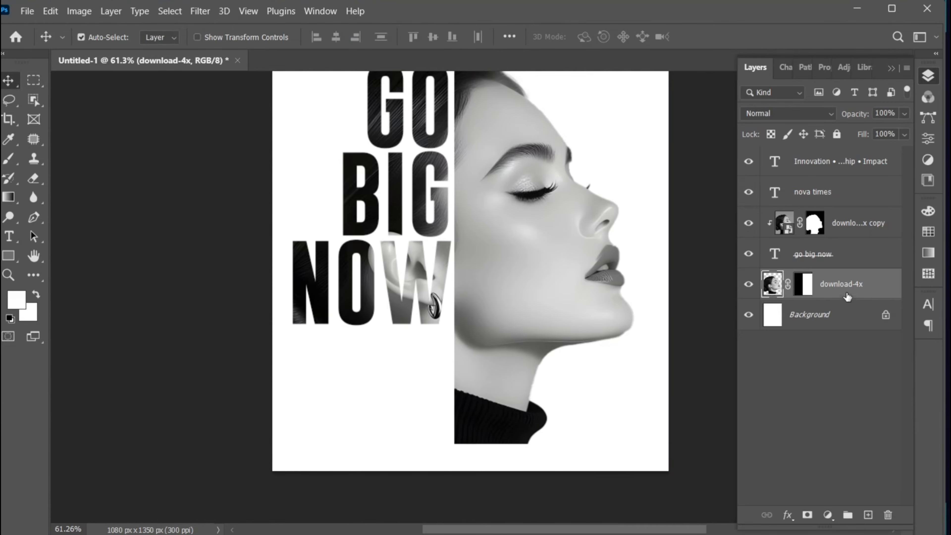
# Step: Draw a rectangle about 959 x 78 px above all layers, straddling the canvas's lower edge beneath the portrait
pyautogui.click(838, 164)
pyautogui.moveTo(15, 255); pyautogui.dragTo(22, 255)
pyautogui.moveTo(290, 455); pyautogui.dragTo(641, 484)
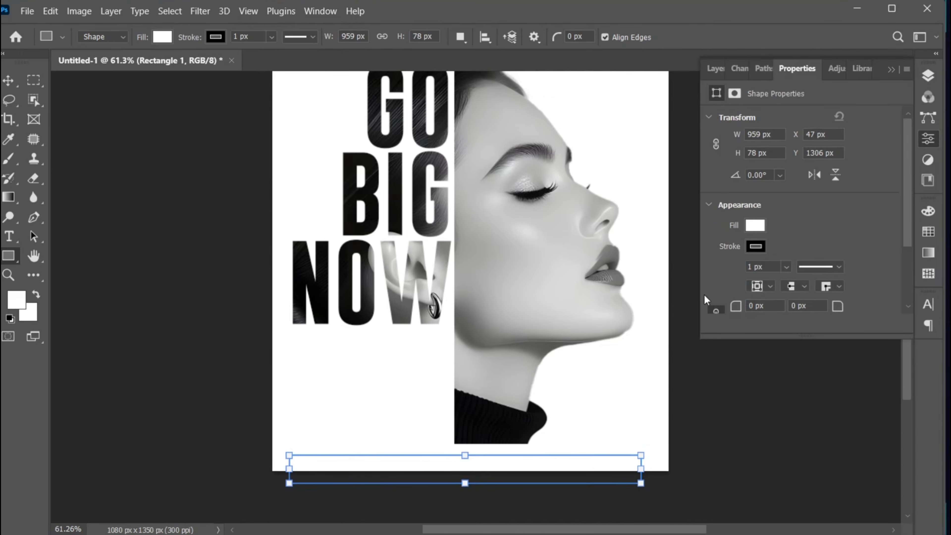
# Step: Fill the rectangle with black and remove its stroke
pyautogui.click(754, 226)
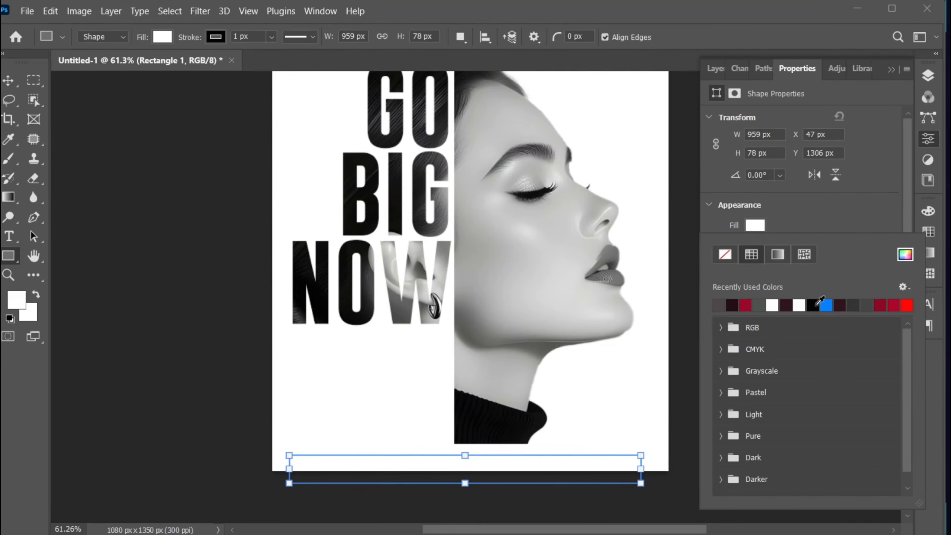
pyautogui.click(820, 301)
pyautogui.click(755, 247)
pyautogui.click(738, 276)
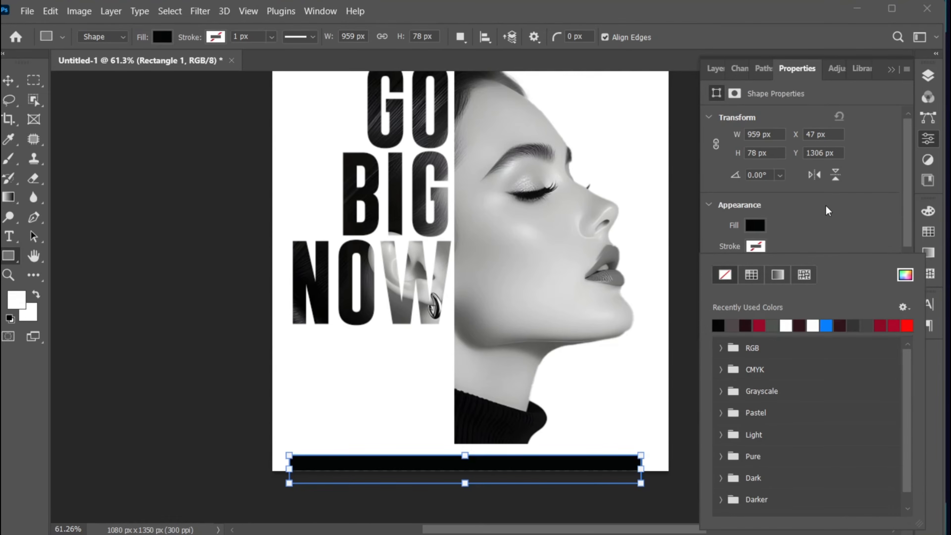
pyautogui.click(859, 191)
# Step: Centre the black bar horizontally on the canvas and widen it evenly on both sides to about 970 px
pyautogui.press('v')
pyautogui.hotkey('ctrl', 'a')
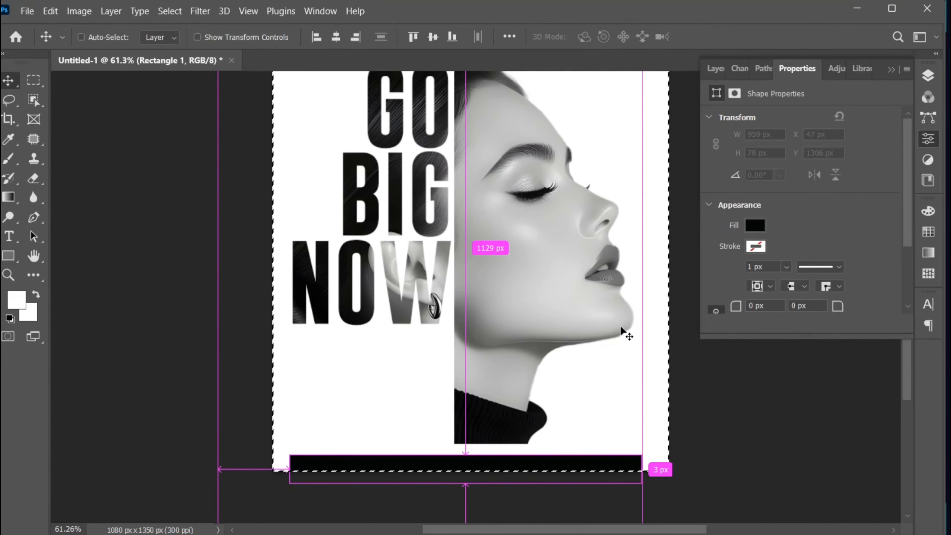
pyautogui.click(336, 37)
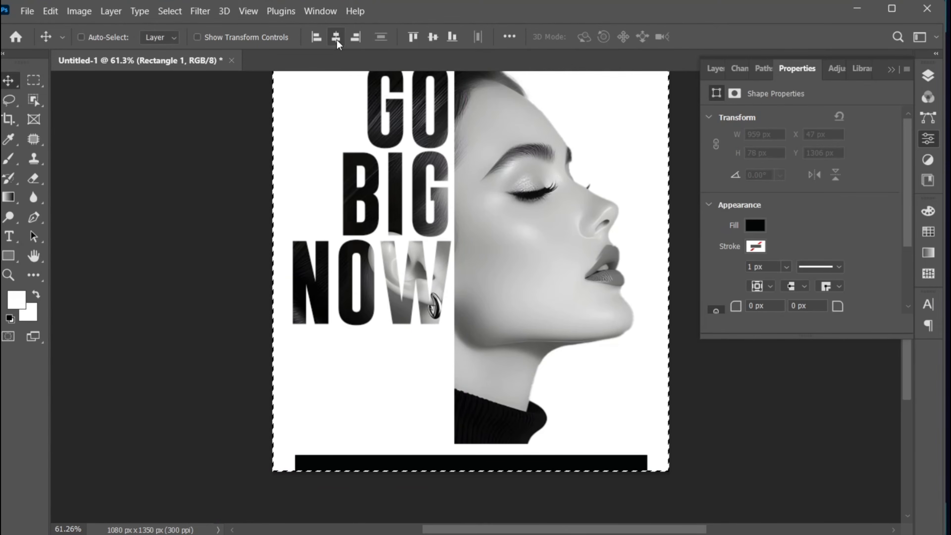
pyautogui.hotkey('ctrl', 'd')
pyautogui.hotkey('ctrl', 't')
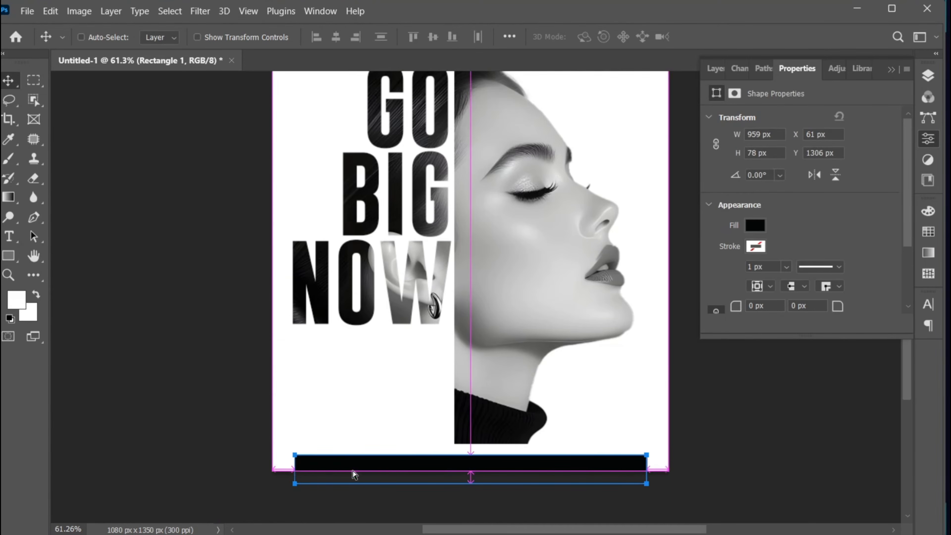
pyautogui.moveTo(292, 469); pyautogui.dragTo(288, 469)
pyautogui.press('Return')
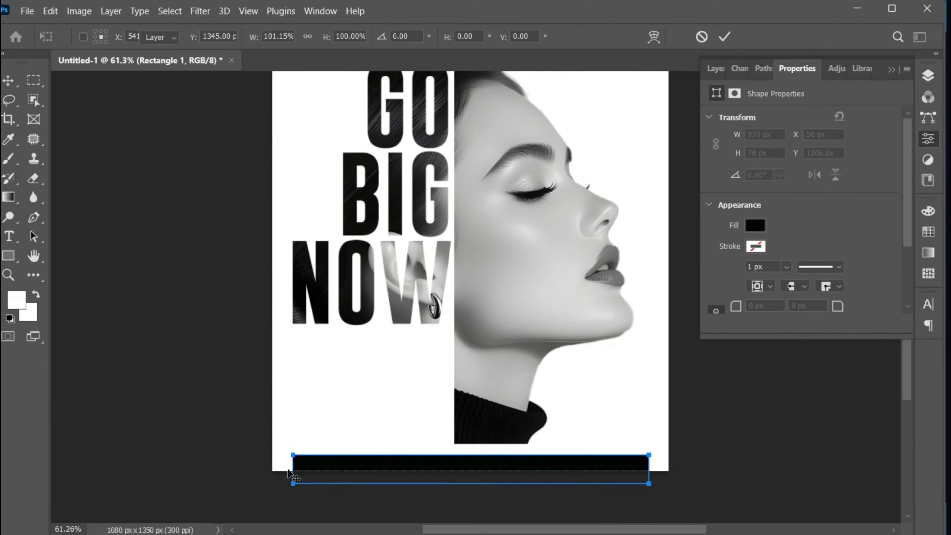
pyautogui.click(439, 511)
# Step: Add a text layer reading "designed by jz graphics" above the rectangle layer
pyautogui.click(926, 84)
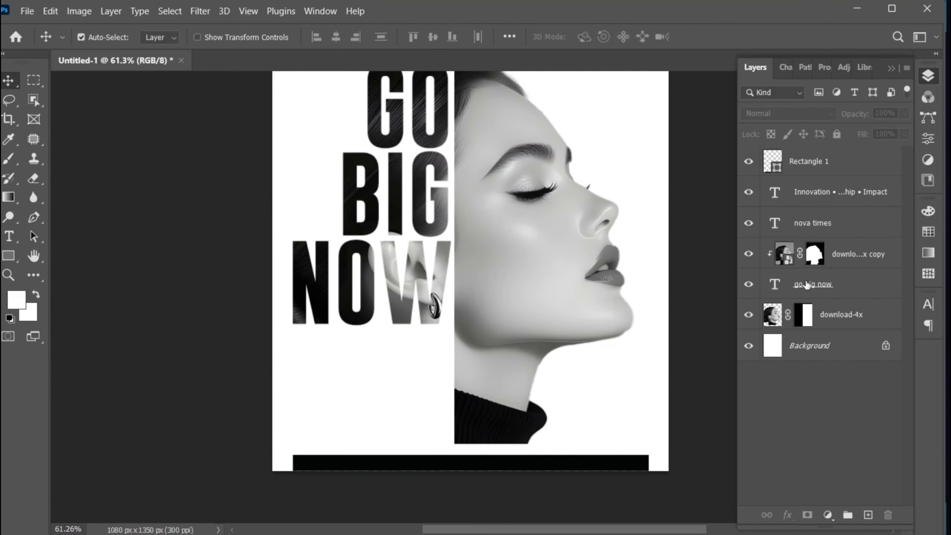
pyautogui.click(848, 162)
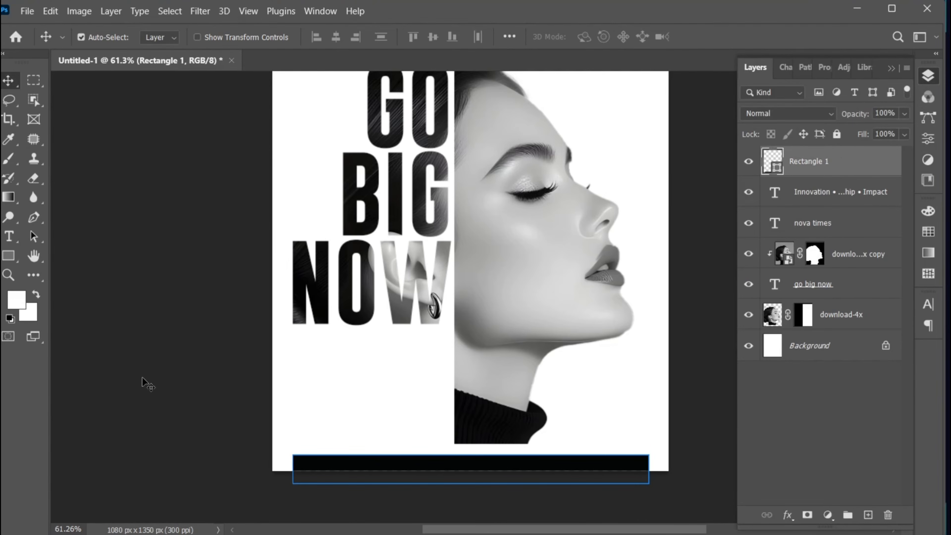
pyautogui.click(9, 236)
pyautogui.click(331, 428)
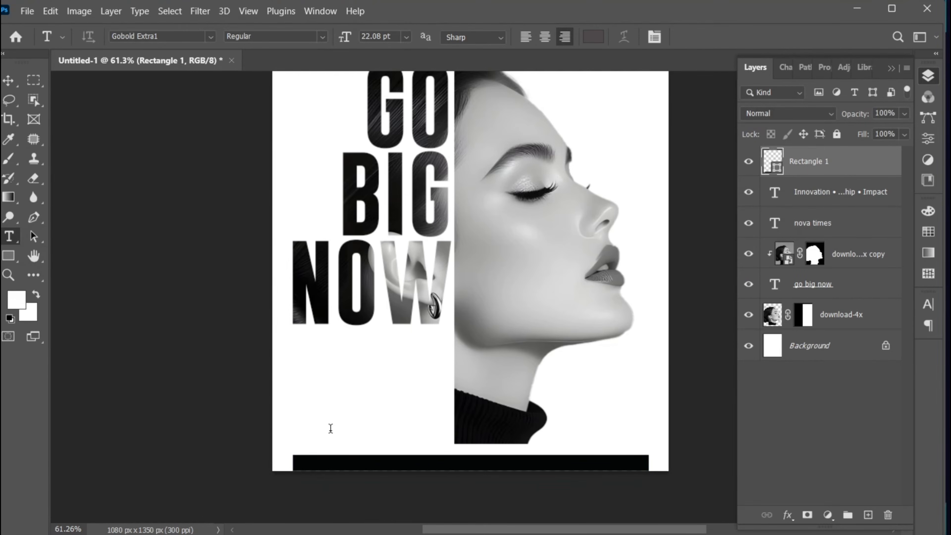
pyautogui.write('designed by jz ')
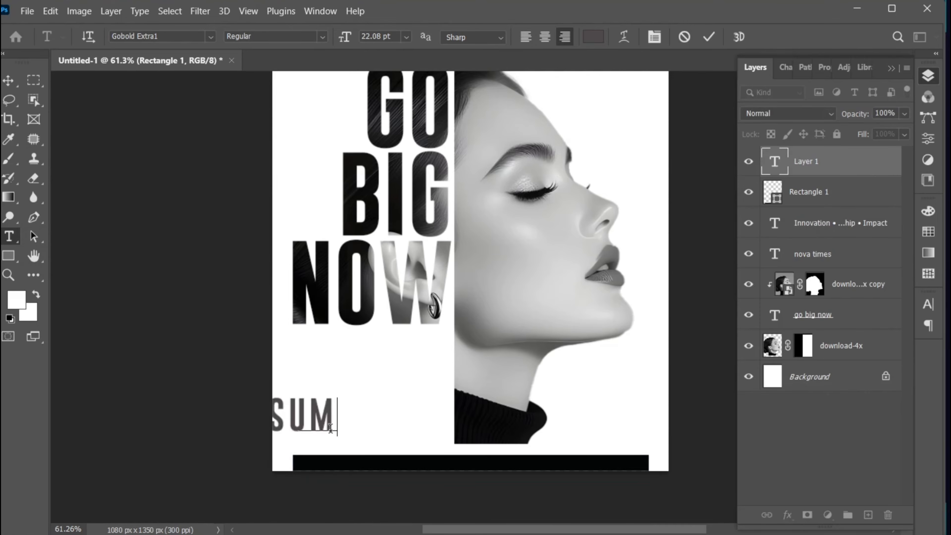
pyautogui.write('graphics')
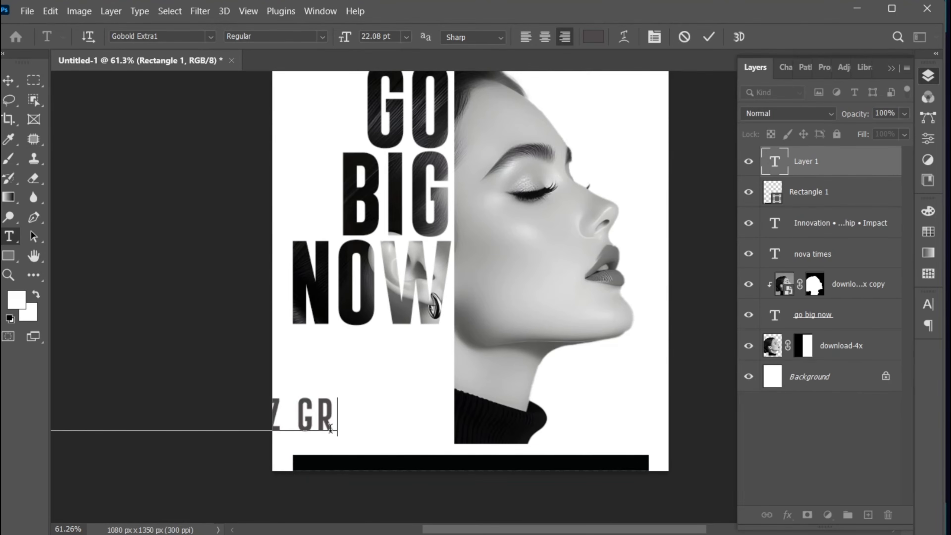
# Step: Centre-align the whole credit text and set its font to Gotham Medium
pyautogui.hotkey('ctrl', 'a')
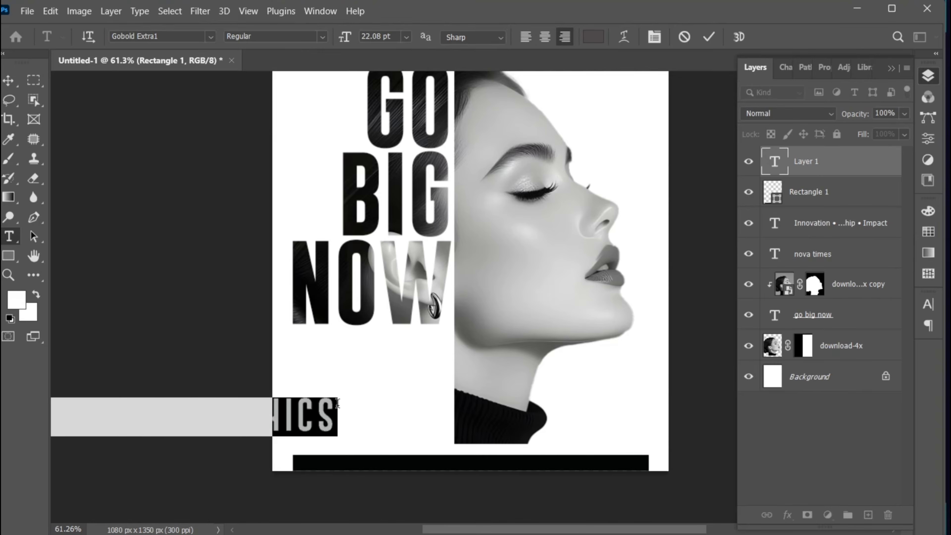
pyautogui.click(544, 36)
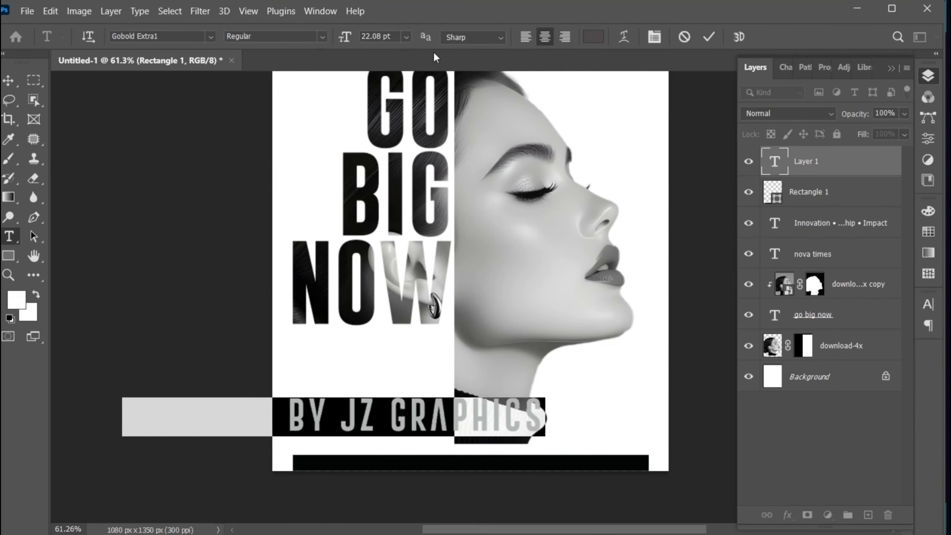
pyautogui.click(179, 33)
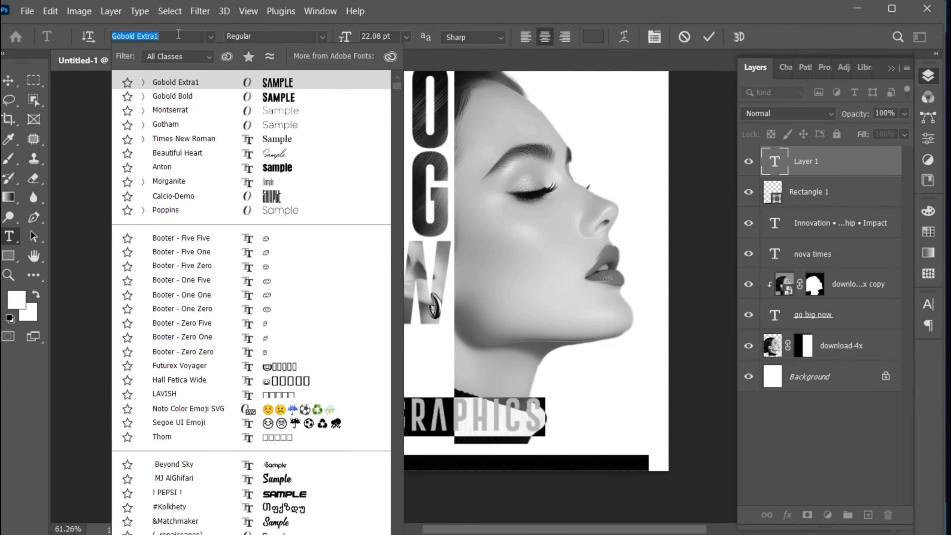
pyautogui.write('gotham')
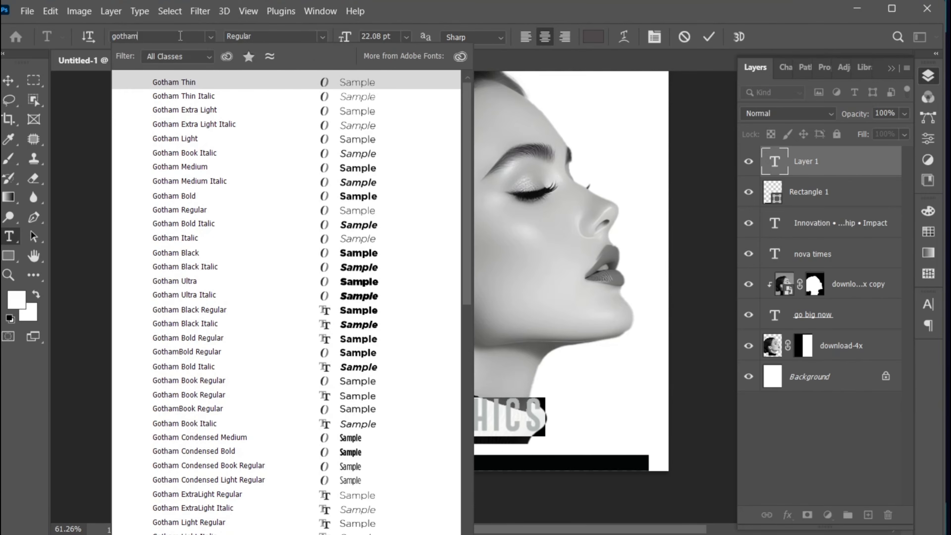
pyautogui.click(238, 170)
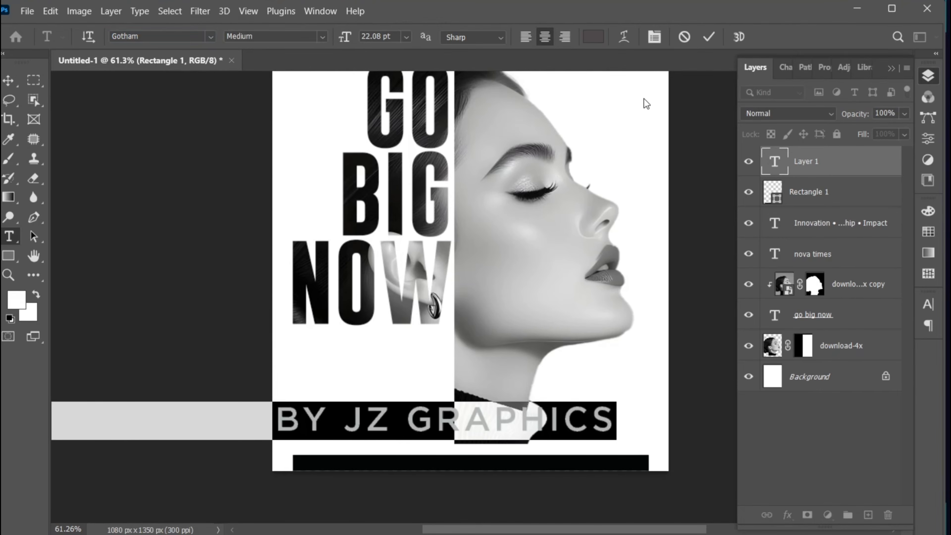
# Step: Set the credit text's colour to white and commit the text
pyautogui.click(593, 37)
pyautogui.moveTo(537, 261); pyautogui.dragTo(520, 240)
pyautogui.click(891, 233)
pyautogui.click(709, 37)
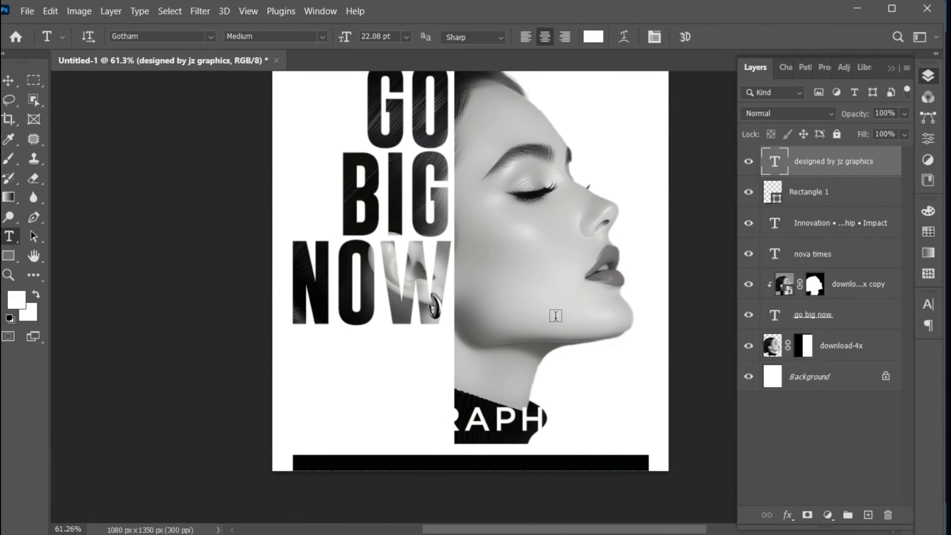
# Step: Scale the credit text down to about 4.89 pt and place it on the black bar
pyautogui.hotkey('ctrl', 't')
pyautogui.moveTo(616, 439); pyautogui.dragTo(567, 488)
pyautogui.press('Return')
pyautogui.hotkey('ctrl', 'space')
pyautogui.moveTo(454, 451); pyautogui.dragTo(455, 458)
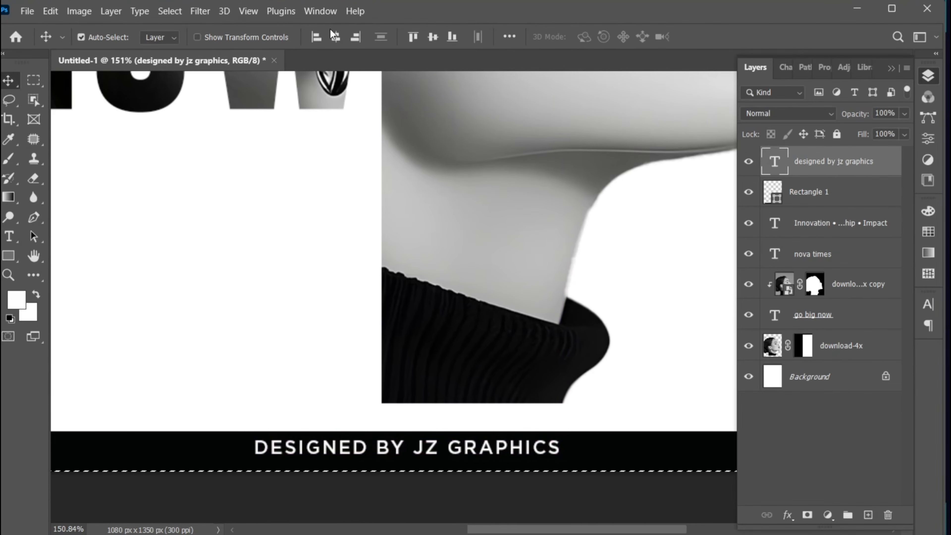
# Step: Centre the credit text horizontally on the canvas and move it slightly down within the black bar
pyautogui.click(334, 36)
pyautogui.hotkey('ctrl', 'd')
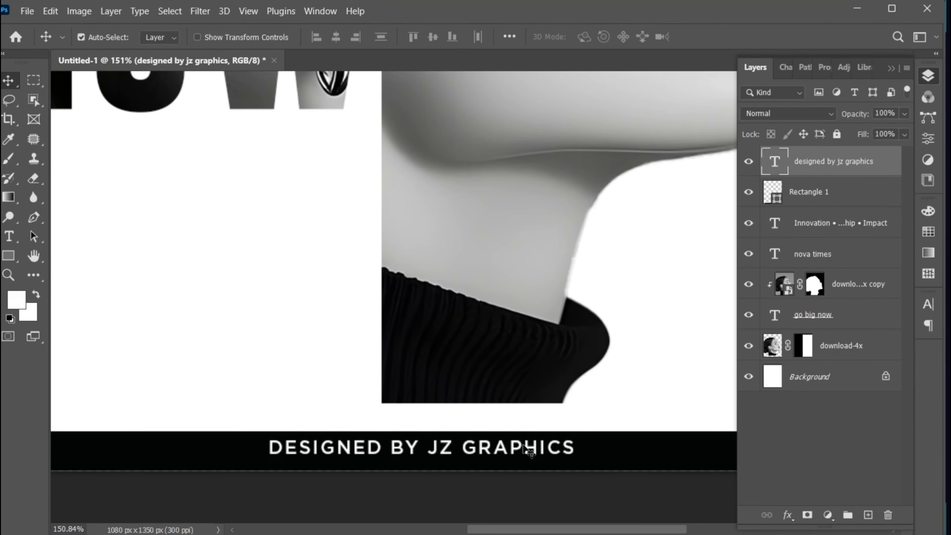
pyautogui.moveTo(522, 444); pyautogui.dragTo(521, 449)
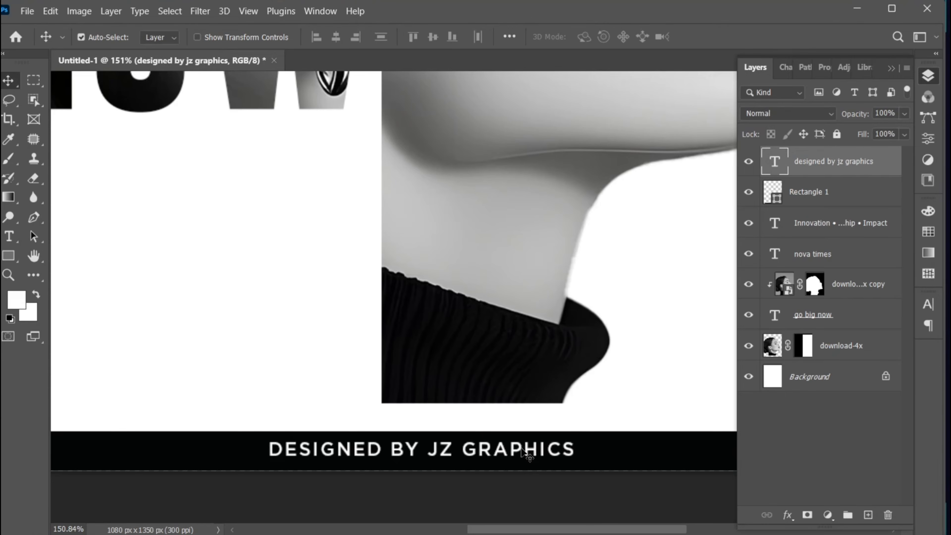
# Step: Set the tracking of the whole DESIGNED BY JZ GRAPHICS credit text to 180
pyautogui.doubleClick(522, 449)
pyautogui.click(928, 304)
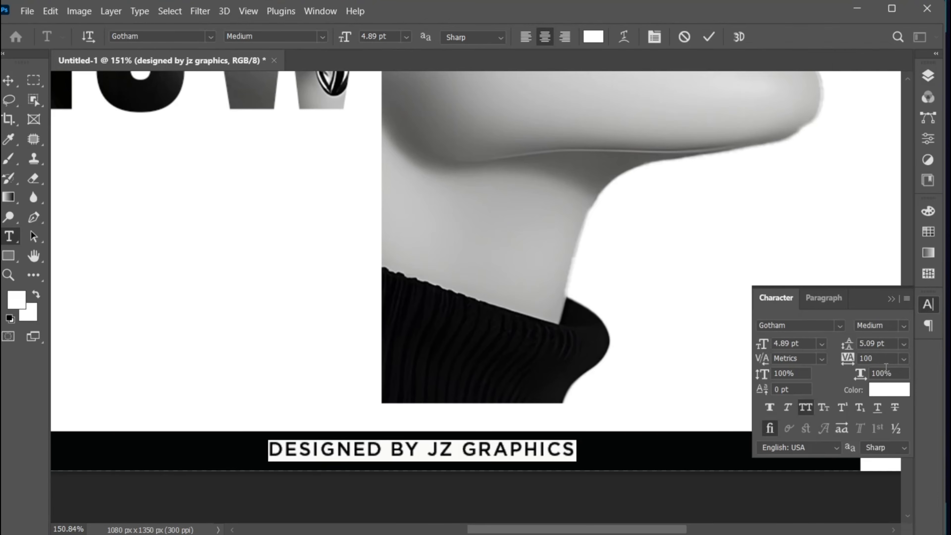
pyautogui.click(885, 363)
pyautogui.write('180')
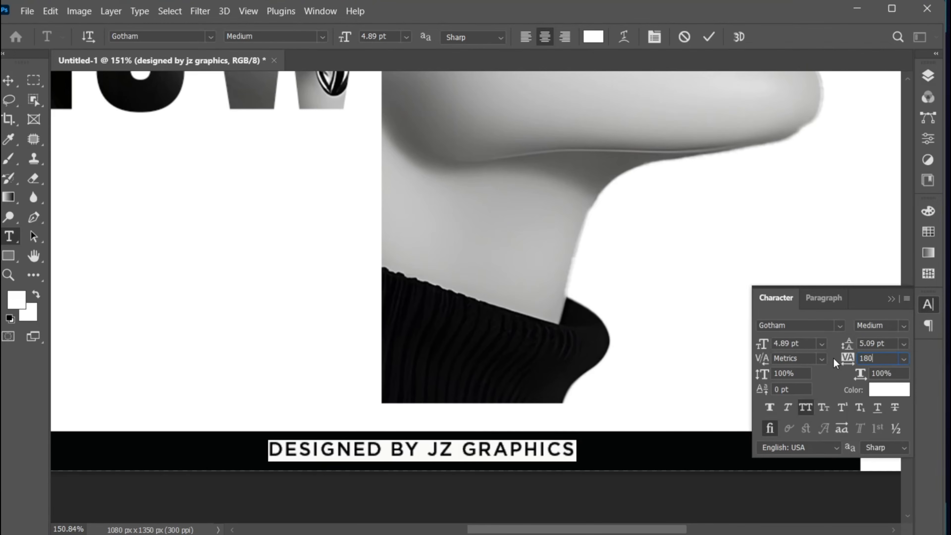
pyautogui.press('Return')
# Step: Change only the words JZ GRAPHICS in the credit to Gotham Bold and commit the text
pyautogui.moveTo(433, 448); pyautogui.dragTo(593, 447)
pyautogui.click(904, 325)
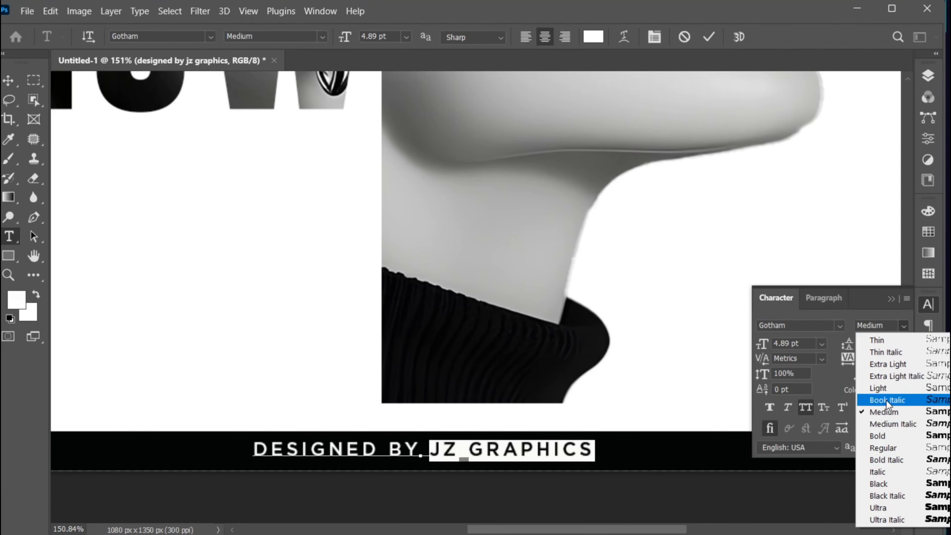
pyautogui.click(883, 432)
pyautogui.click(892, 299)
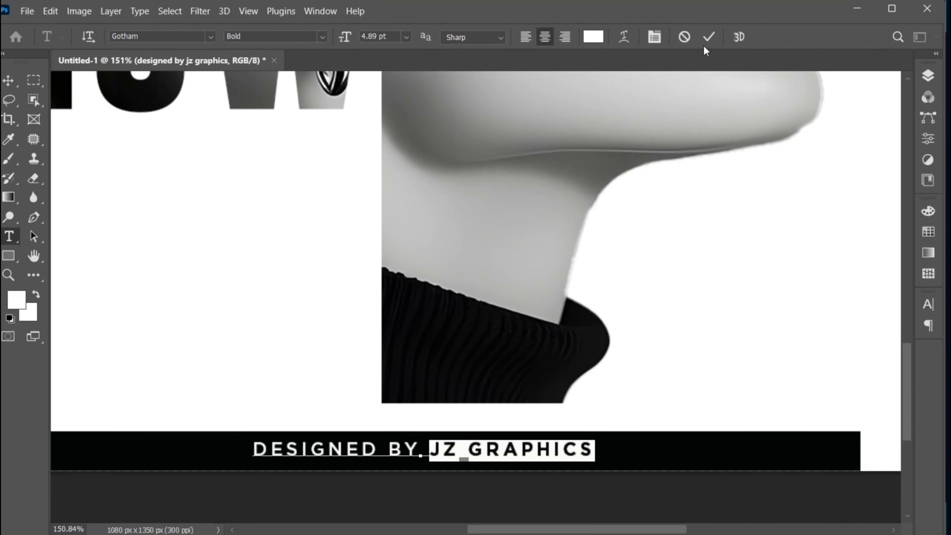
pyautogui.click(708, 36)
pyautogui.press('v')
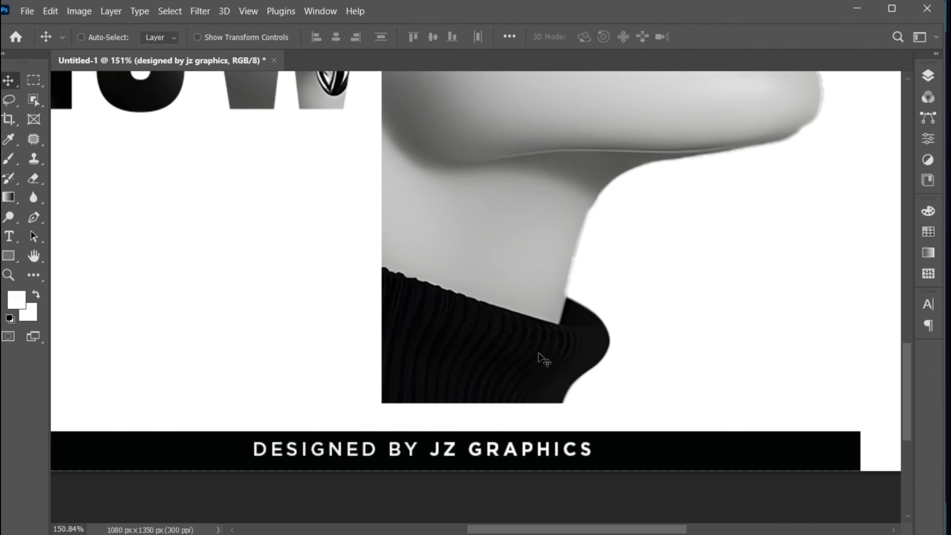
# Step: Add a paragraph text box below NOW, left of the portrait, containing the body copy that starts "In a world that constantly demands change"
pyautogui.hotkey('ctrl', '0')
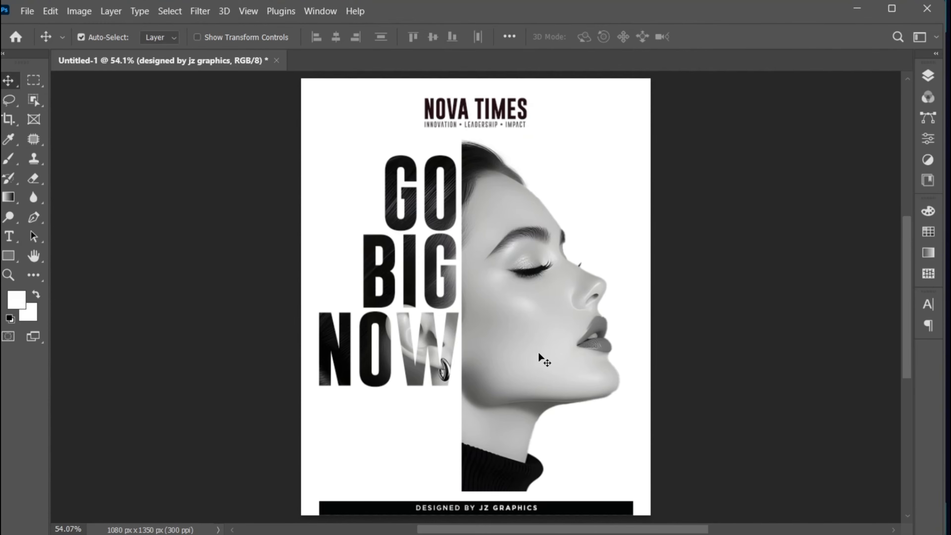
pyautogui.press('t')
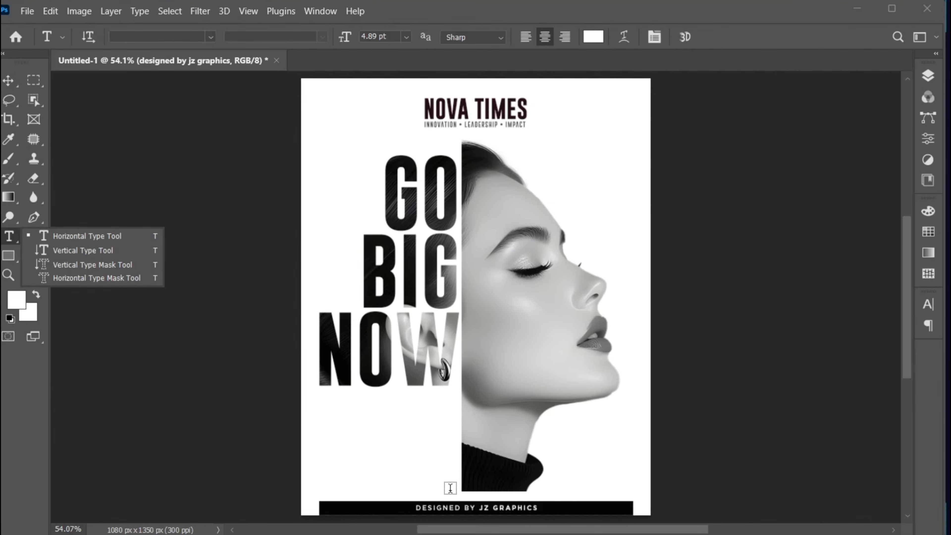
pyautogui.moveTo(451, 492); pyautogui.dragTo(319, 395)
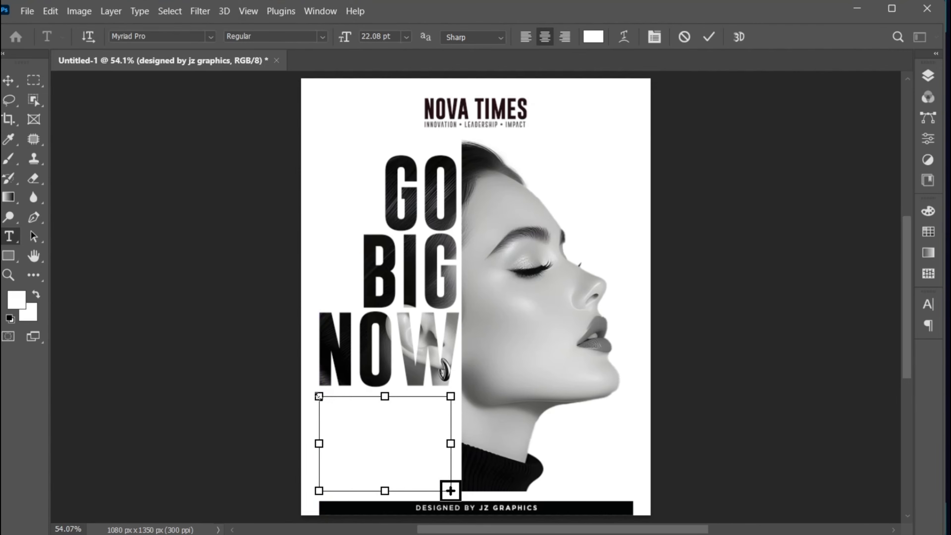
# Step: Set all the body copy to the dark grey #625e5e and the Gotham Light font
pyautogui.hotkey('ctrl', 'a')
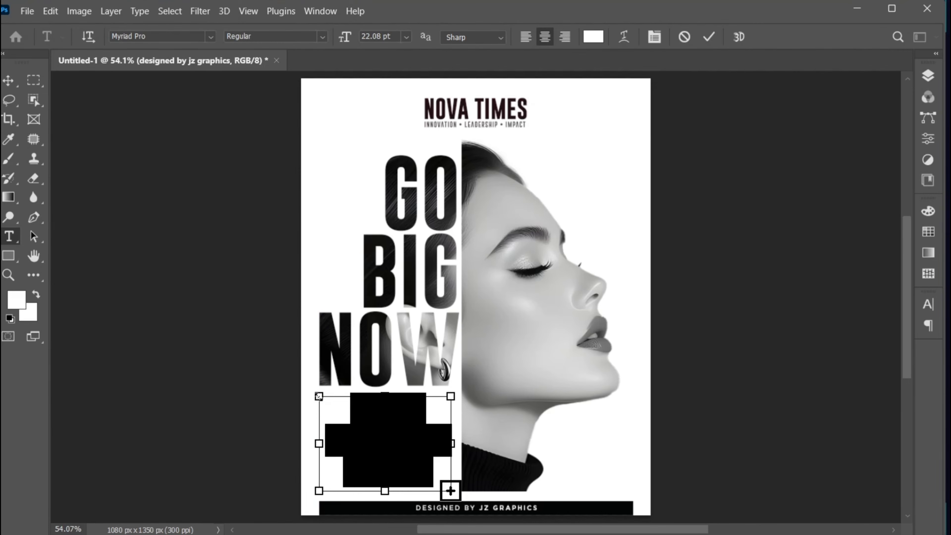
pyautogui.click(596, 44)
pyautogui.click(528, 357)
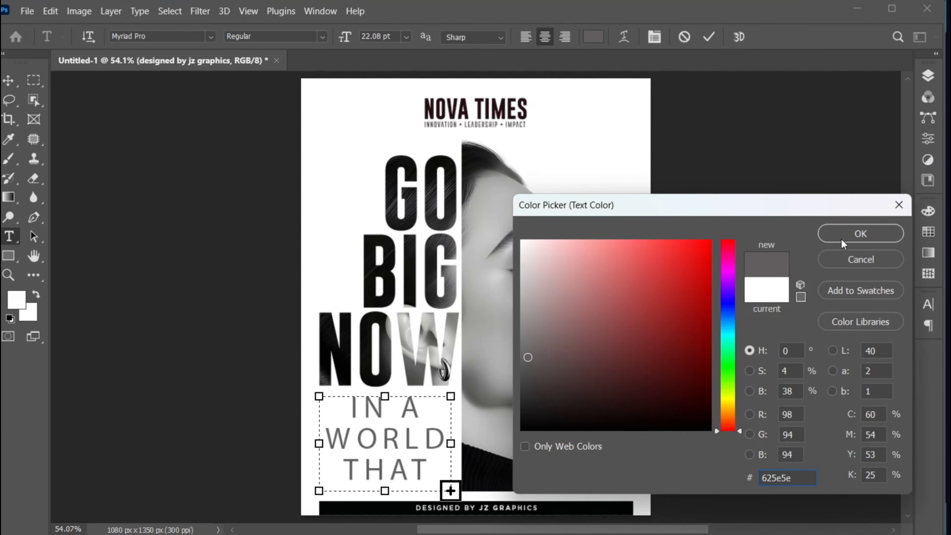
pyautogui.click(858, 233)
pyautogui.click(183, 36)
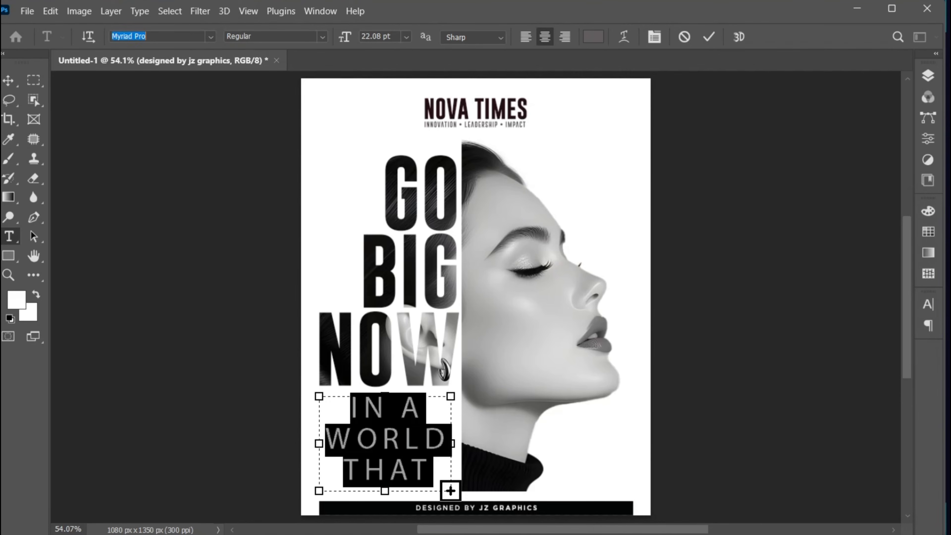
pyautogui.write('gotham')
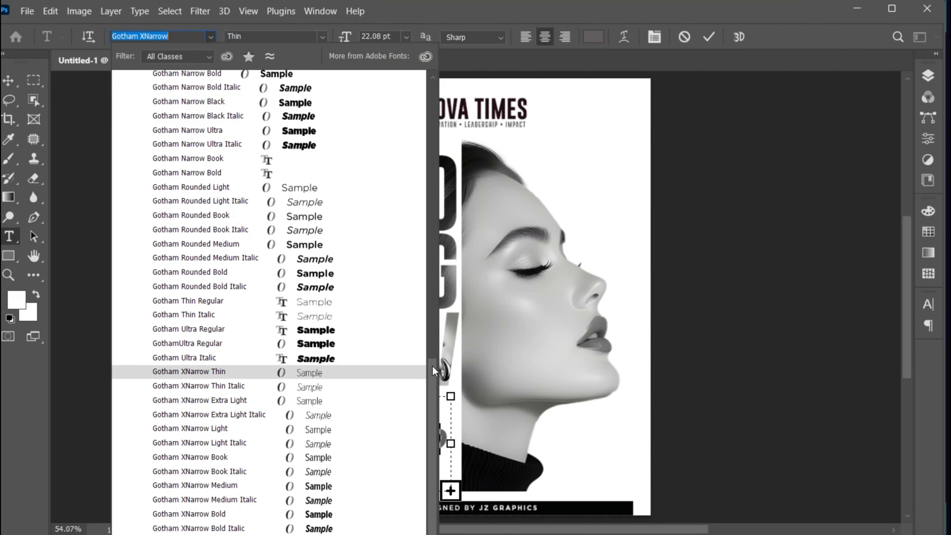
pyautogui.moveTo(433, 367); pyautogui.dragTo(440, 90)
pyautogui.click(215, 142)
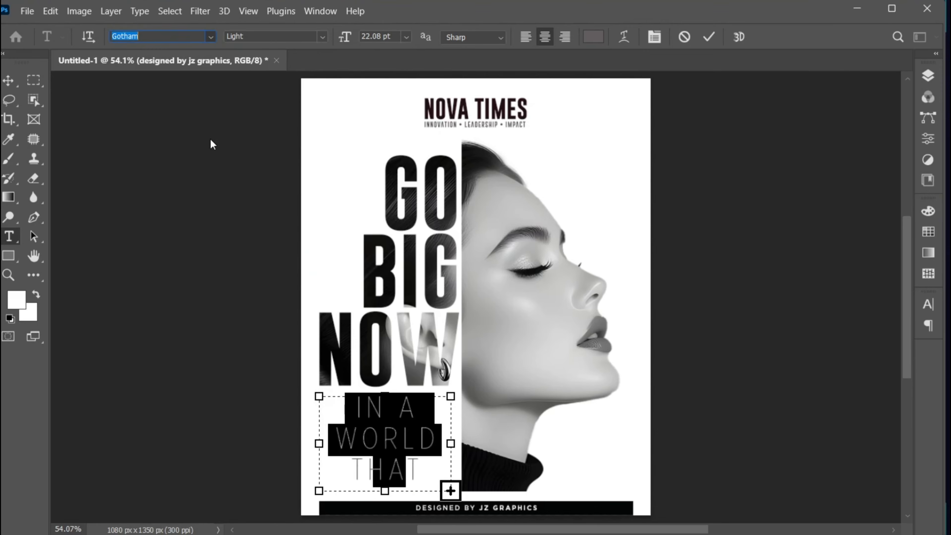
# Step: Set the body copy's font size to 3 pt and its leading to 4 pt
pyautogui.click(927, 306)
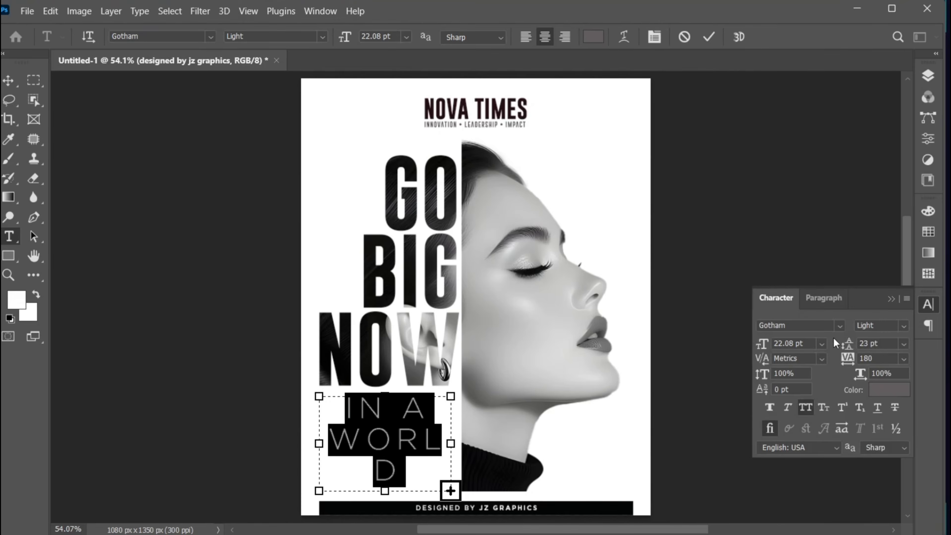
pyautogui.click(771, 342)
pyautogui.write('3')
pyautogui.press('Return')
pyautogui.click(837, 344)
pyautogui.write('4')
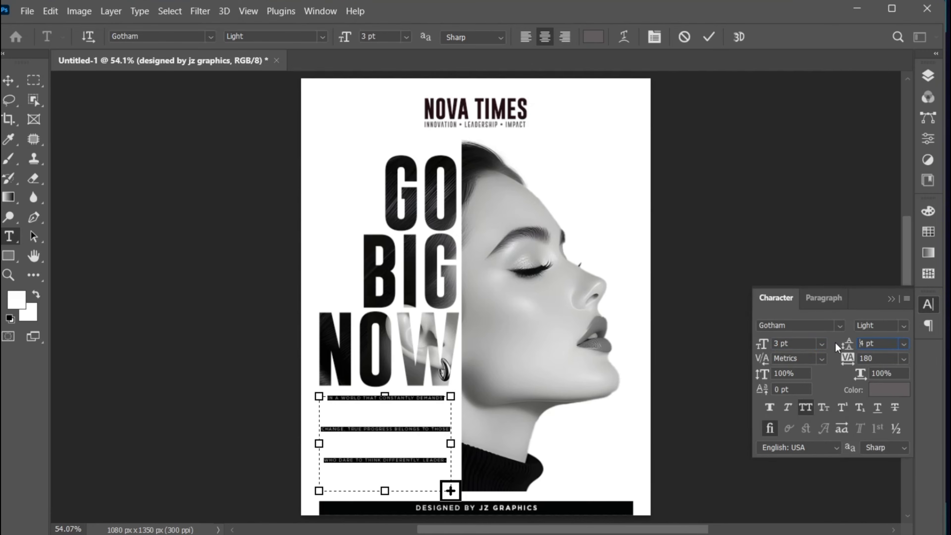
pyautogui.press('Return')
# Step: Set the body copy's tracking to 10 and right-align its paragraphs
pyautogui.click(848, 360)
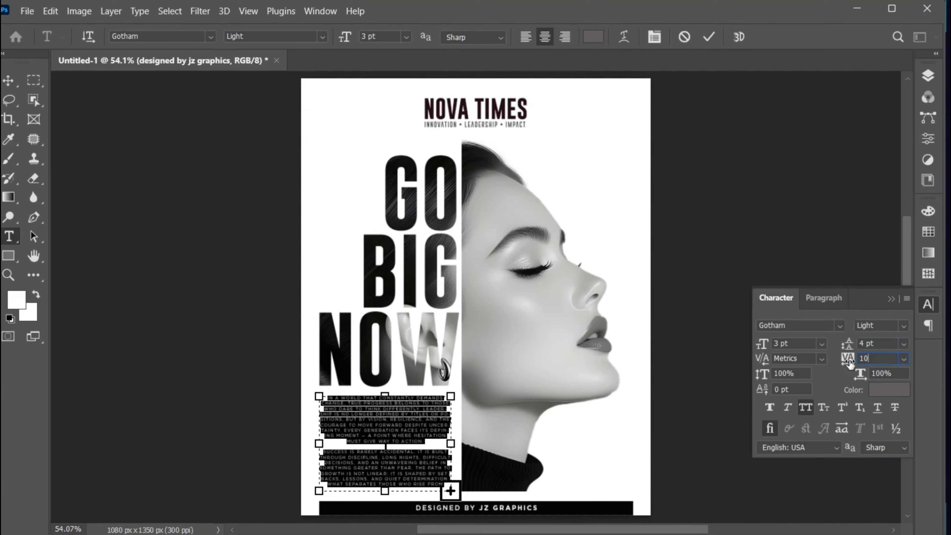
pyautogui.press('Return')
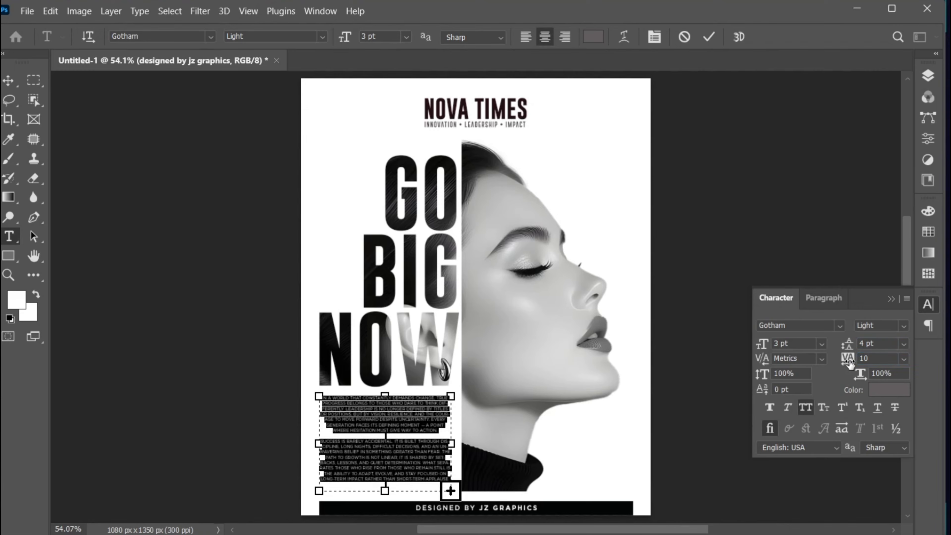
pyautogui.click(526, 37)
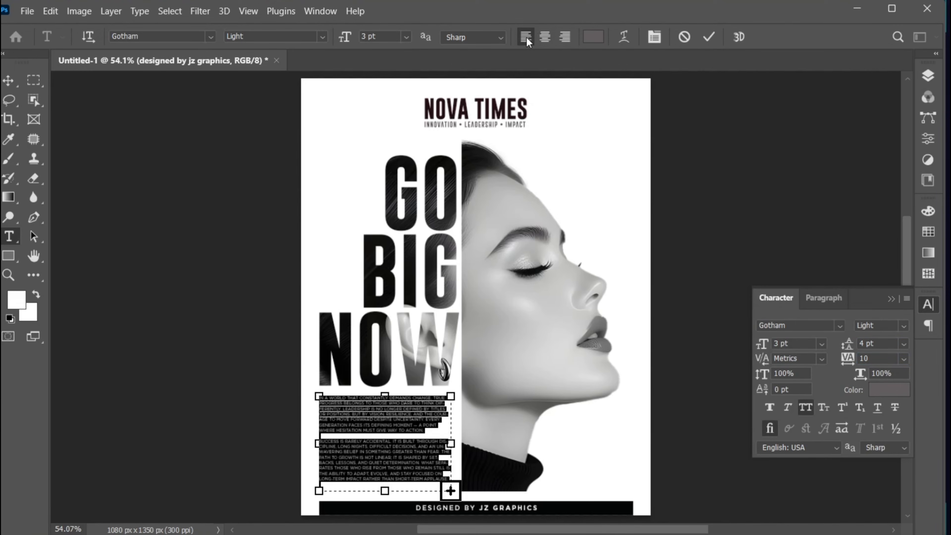
pyautogui.click(558, 36)
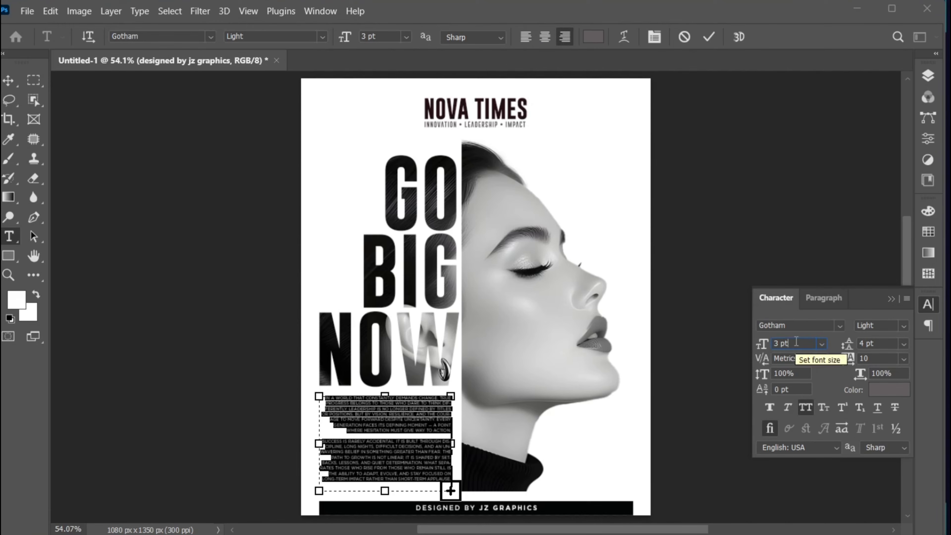
# Step: Set the body copy's font size to 2 pt with 2.4 pt leading and commit the text
pyautogui.press('Down')
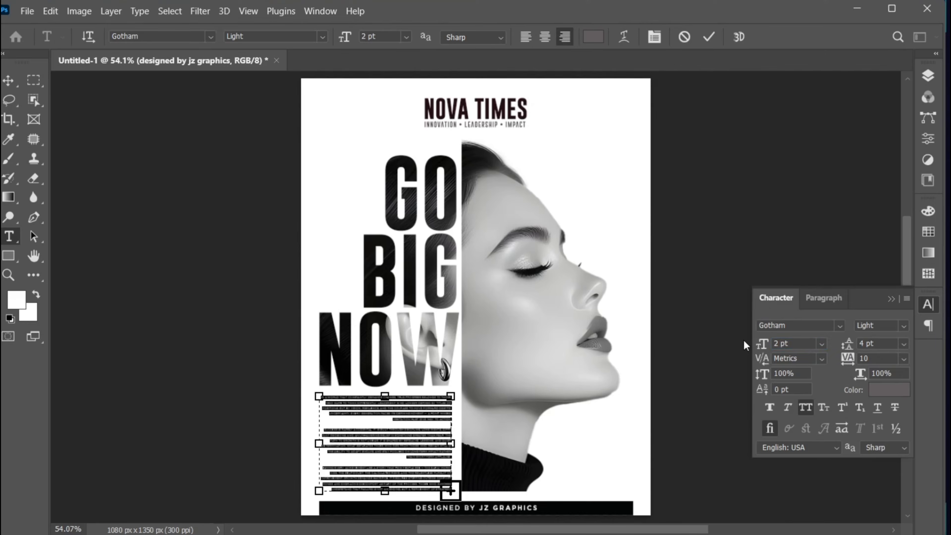
pyautogui.click(847, 344)
pyautogui.write('2.4')
pyautogui.press('Return')
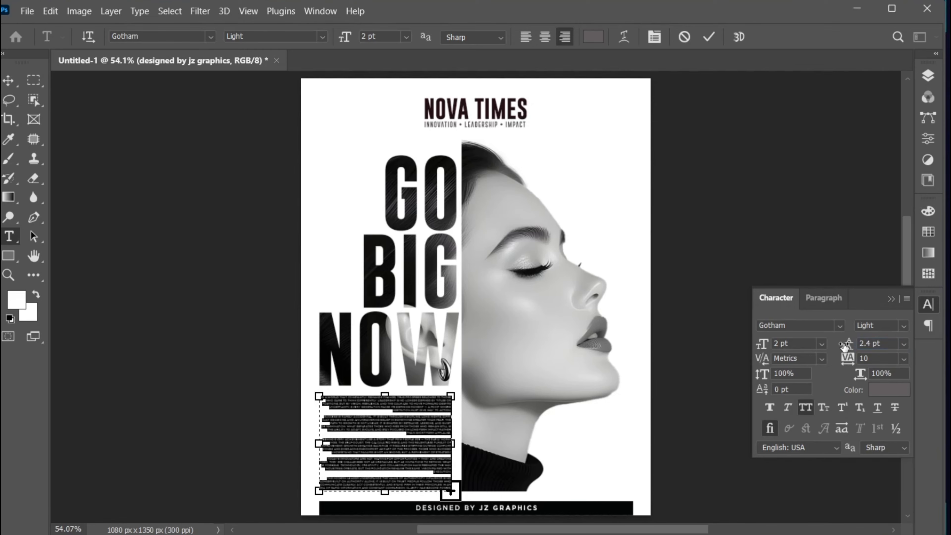
pyautogui.click(708, 37)
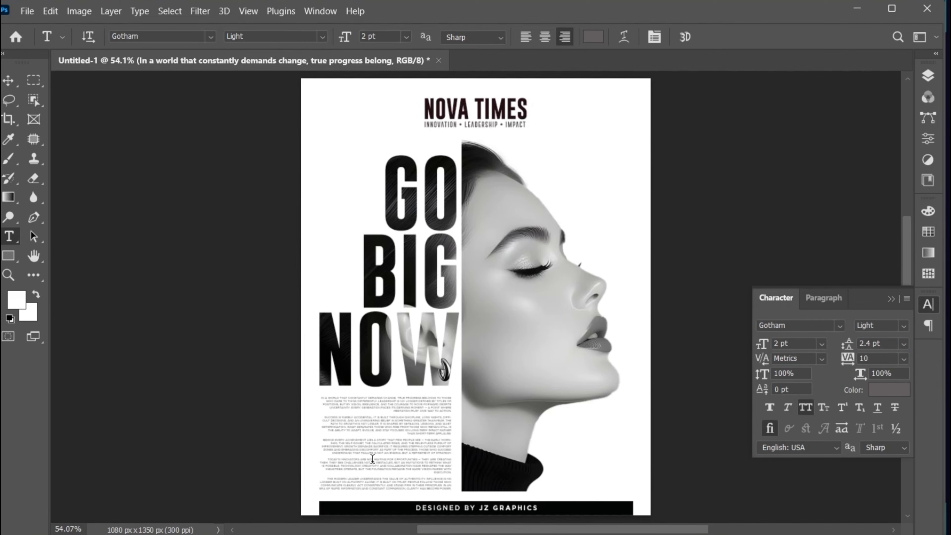
# Step: Join the body copy's "Success is rarely accidental" paragraph to the paragraph above by removing the break between them
pyautogui.press('v')
pyautogui.press('z')
pyautogui.moveTo(398, 457); pyautogui.dragTo(455, 453)
pyautogui.press('space')
pyautogui.moveTo(408, 412); pyautogui.dragTo(405, 367)
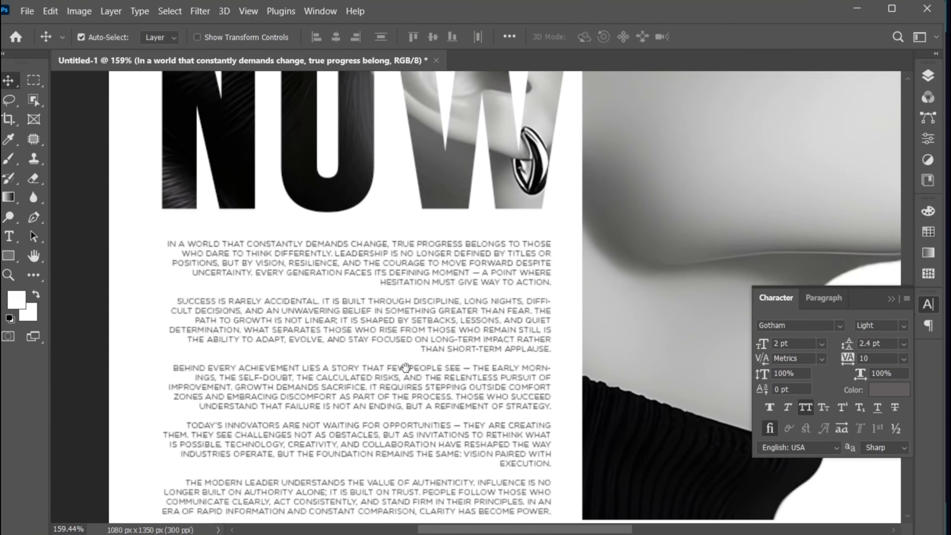
pyautogui.doubleClick(546, 300)
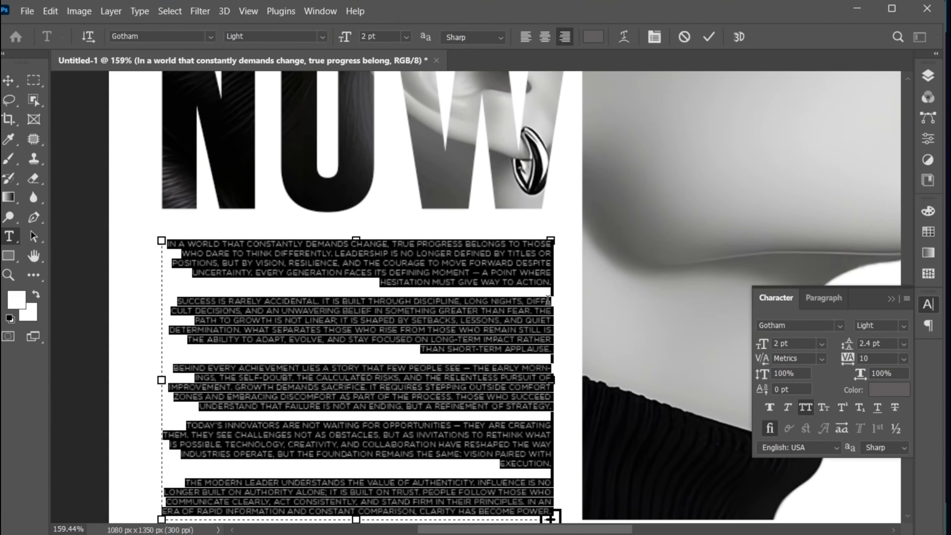
pyautogui.click(553, 298)
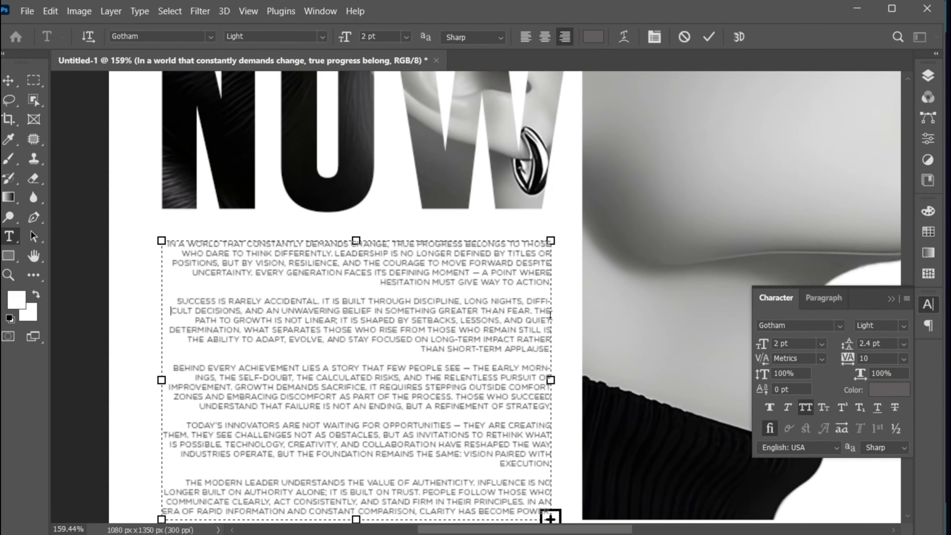
pyautogui.press('BackSpace')
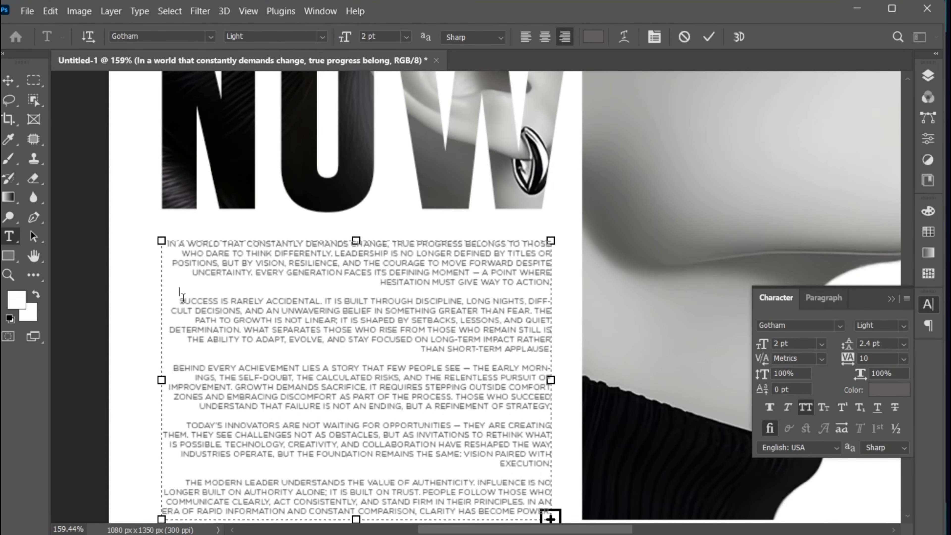
pyautogui.press('BackSpace')
pyautogui.press('BackSpace')
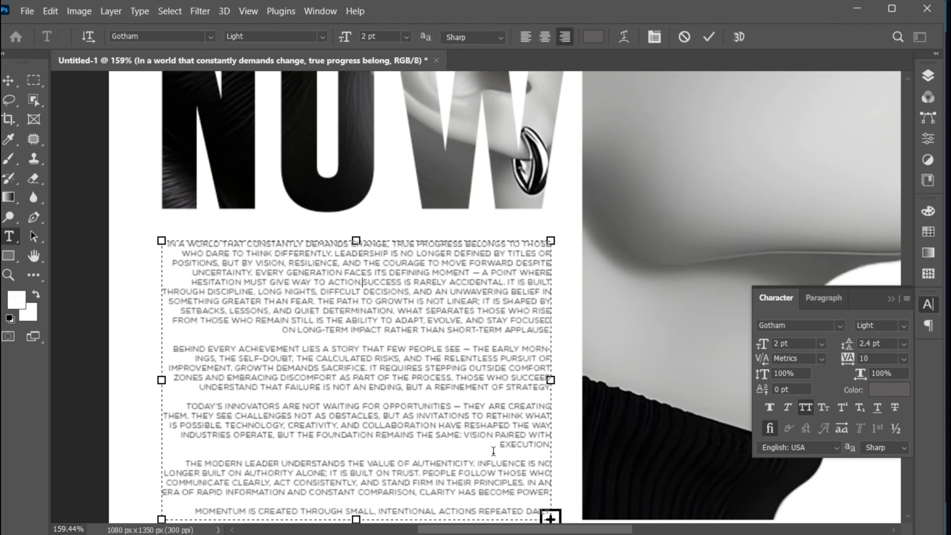
# Step: Remove the blank lines before the "Today's innovators" and "Momentum is created" paragraphs and commit the body copy
pyautogui.press('BackSpace')
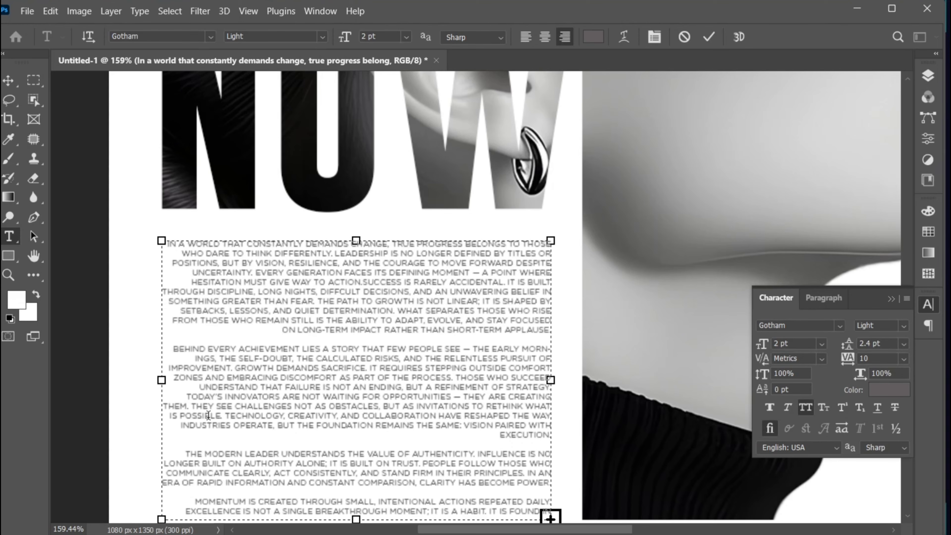
pyautogui.scroll(-2, 198, 475)
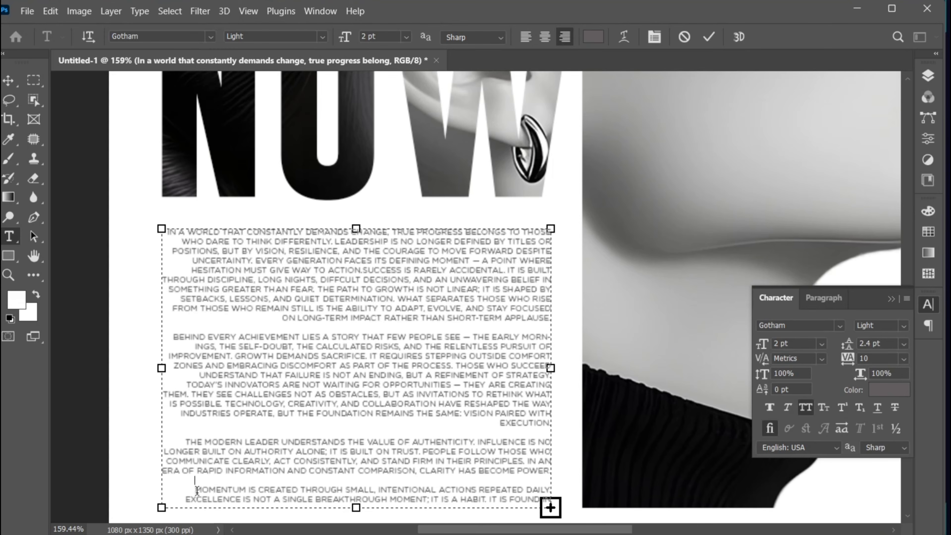
pyautogui.press('BackSpace')
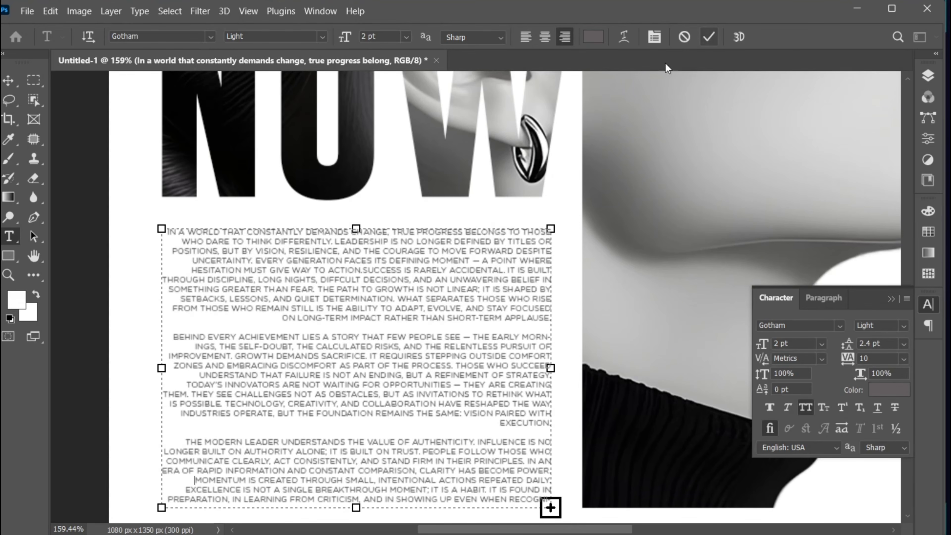
pyautogui.click(709, 36)
pyautogui.press('v')
pyautogui.hotkey('ctrl', '0')
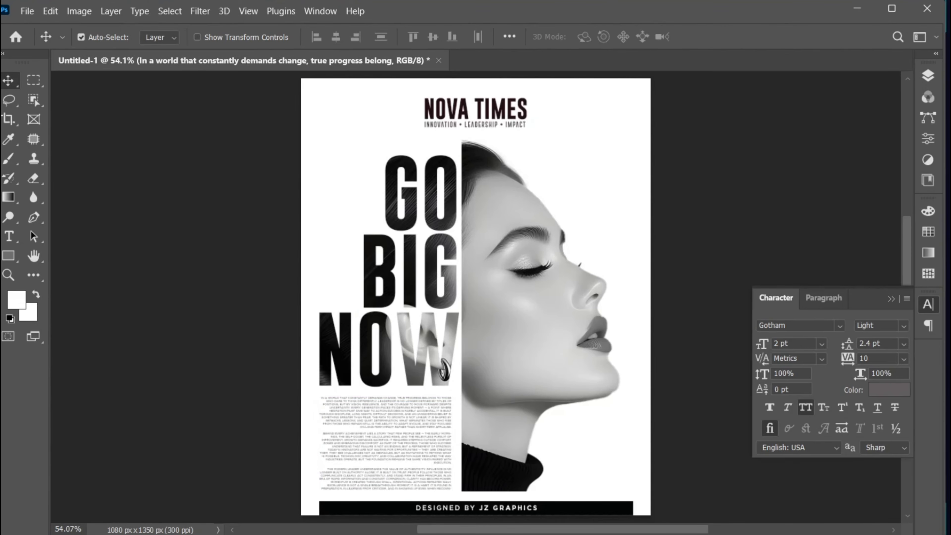
# Step: Add centred 12 pt Gotham Light text reading PHOTOSHOP TUTORIAL near the poster's upper-left corner
pyautogui.click(891, 300)
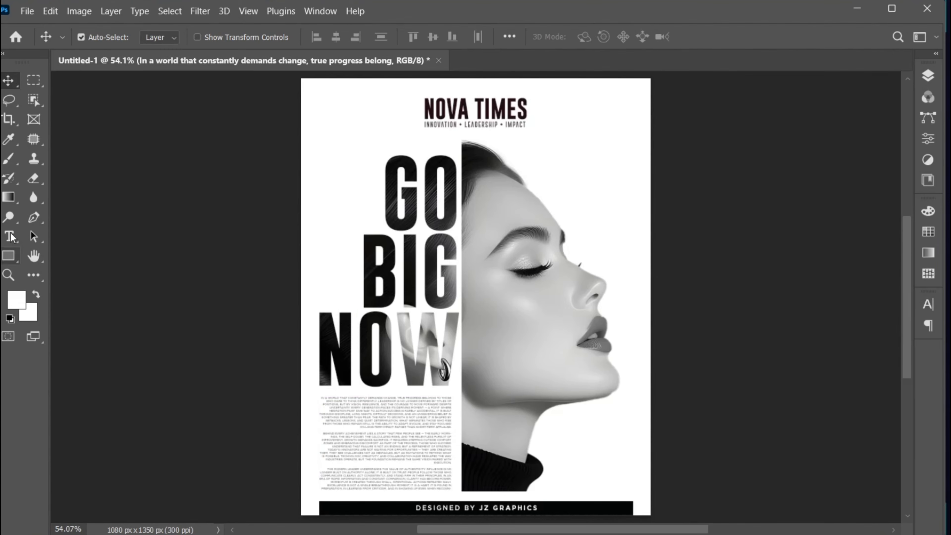
pyautogui.moveTo(378, 109); pyautogui.dragTo(391, 156)
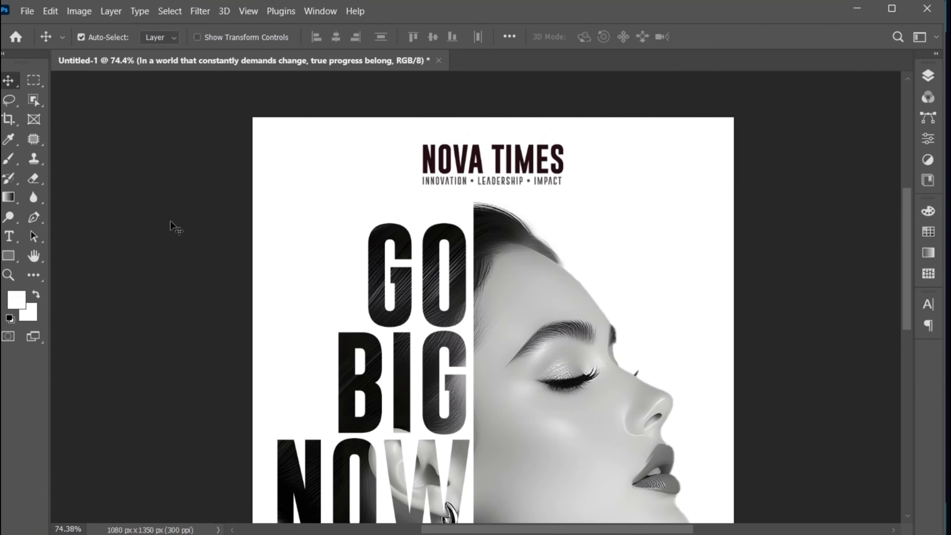
pyautogui.click(10, 235)
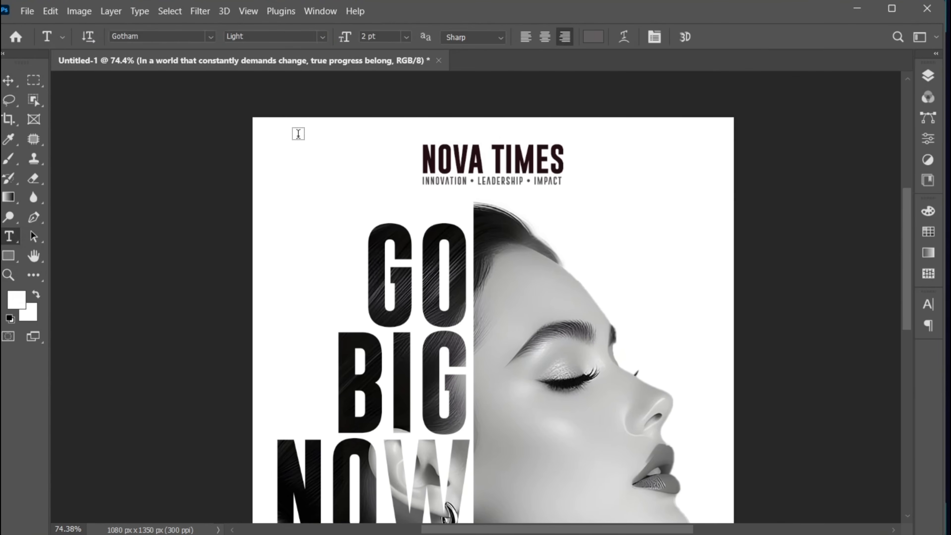
pyautogui.click(298, 135)
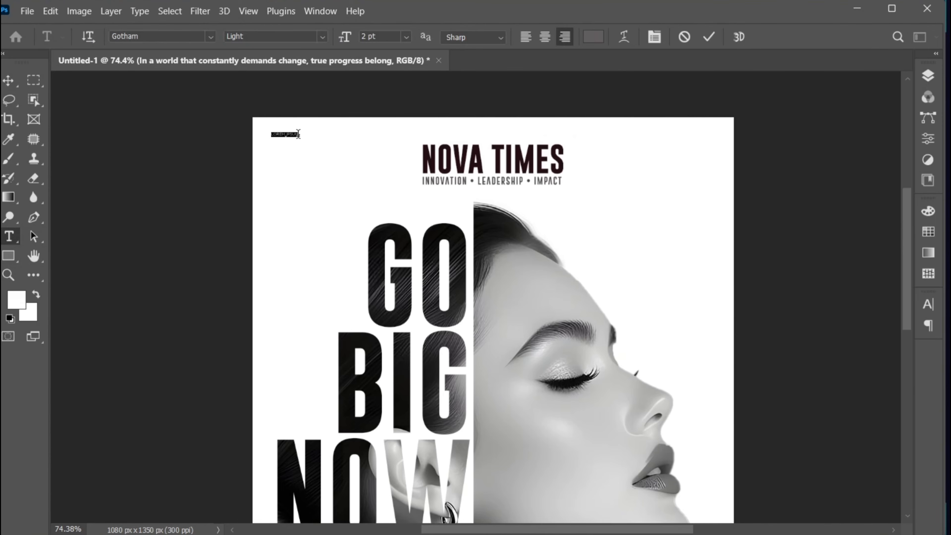
pyautogui.click(402, 37)
pyautogui.click(391, 125)
pyautogui.click(547, 37)
pyautogui.write('P')
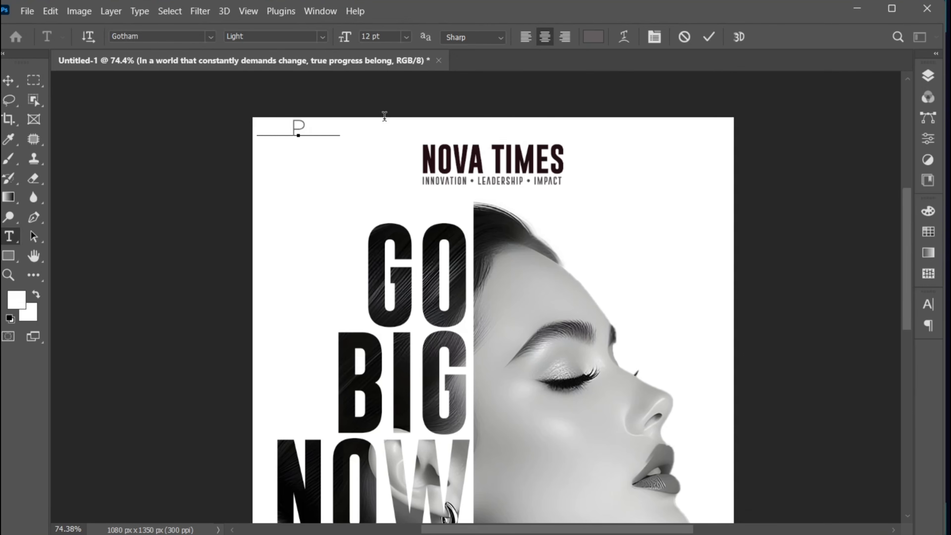
pyautogui.write('HOTOSHOP TUTORIAL')
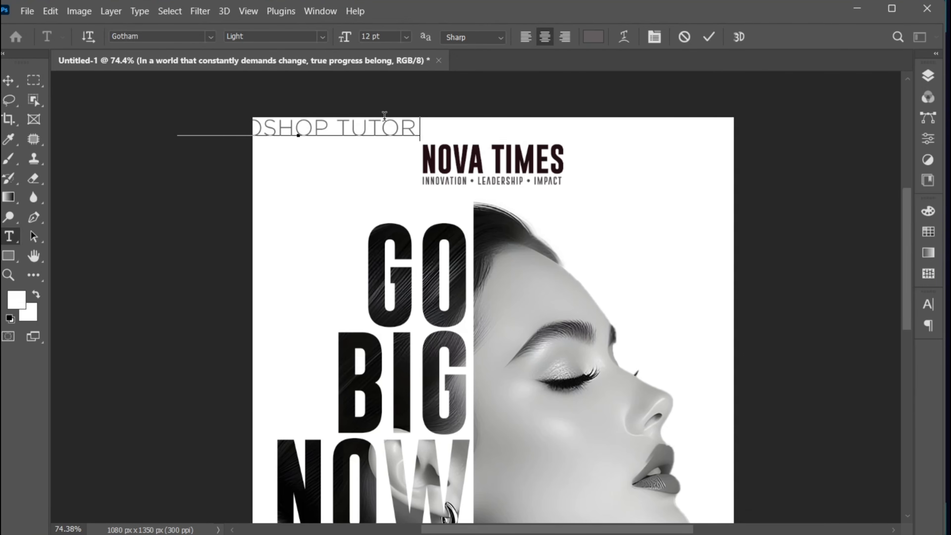
# Step: Set the whole PHOTOSHOP TUTORIAL text to Gotham Bold and commit it
pyautogui.hotkey('ctrl', 'a')
pyautogui.click(321, 36)
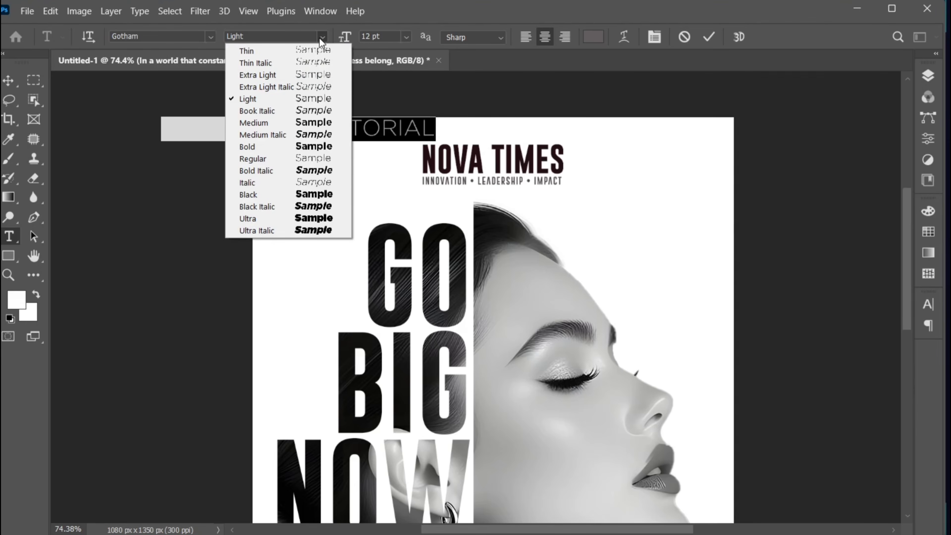
pyautogui.click(282, 145)
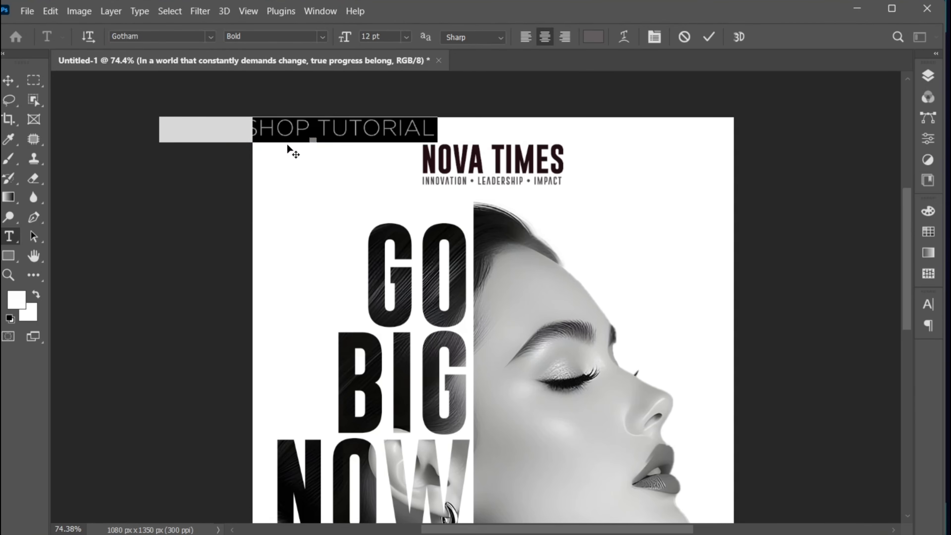
pyautogui.click(707, 38)
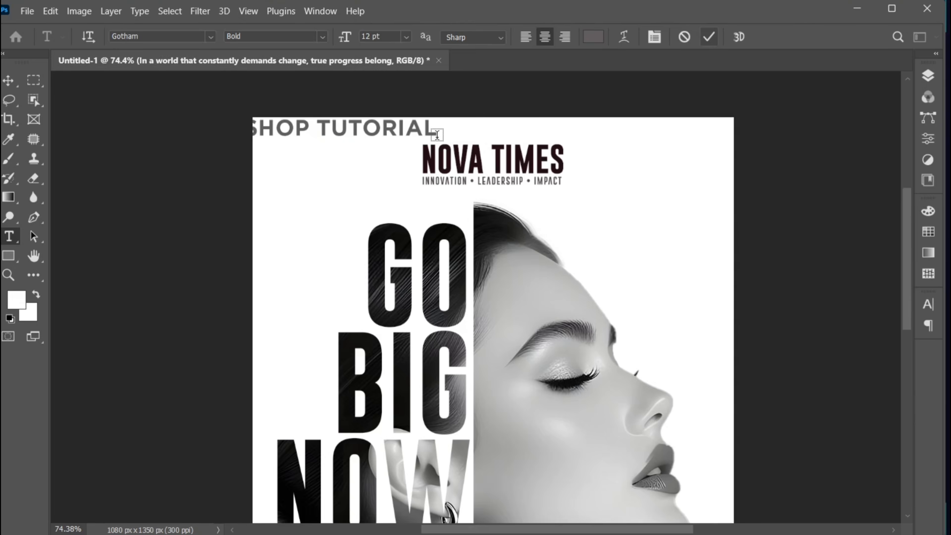
# Step: Scale the PHOTOSHOP TUTORIAL text to about 35% and place it in the poster's upper-left corner
pyautogui.hotkey('ctrl', 't')
pyautogui.moveTo(436, 143); pyautogui.dragTo(344, 133)
pyautogui.press('Return')
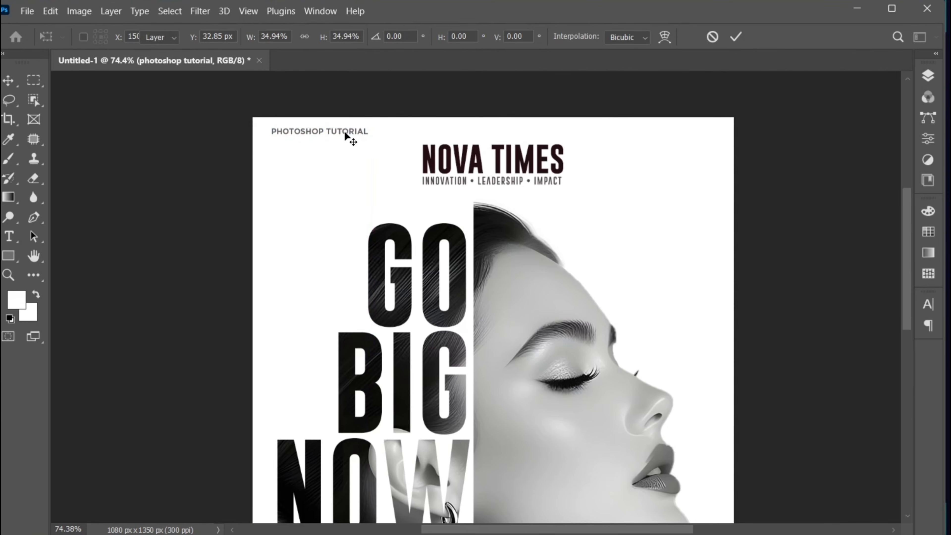
# Step: Change the PHOTOSHOP TUTORIAL text colour to dark grey #383636
pyautogui.doubleClick(348, 133)
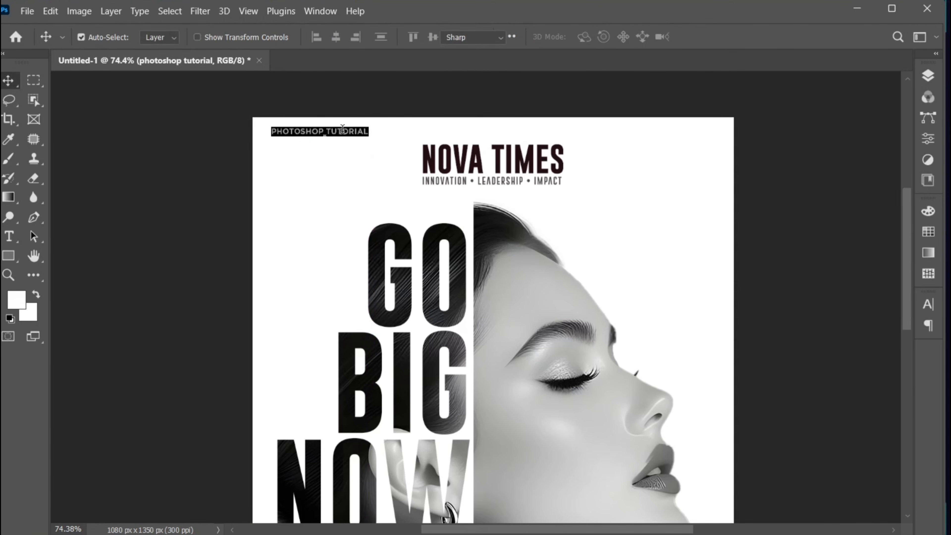
pyautogui.click(593, 37)
pyautogui.click(529, 387)
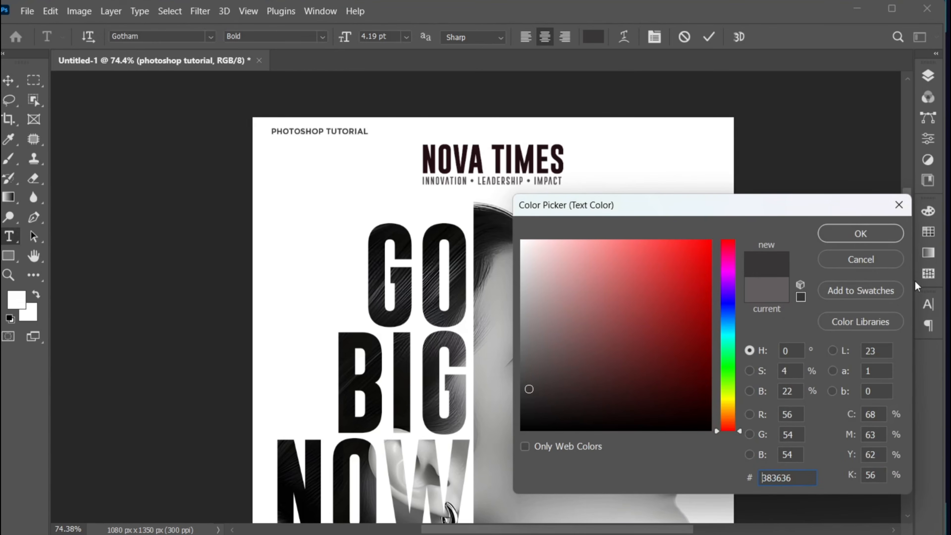
pyautogui.click(860, 233)
# Step: Set the PHOTOSHOP TUTORIAL text's tracking to 150 and commit the text
pyautogui.click(928, 304)
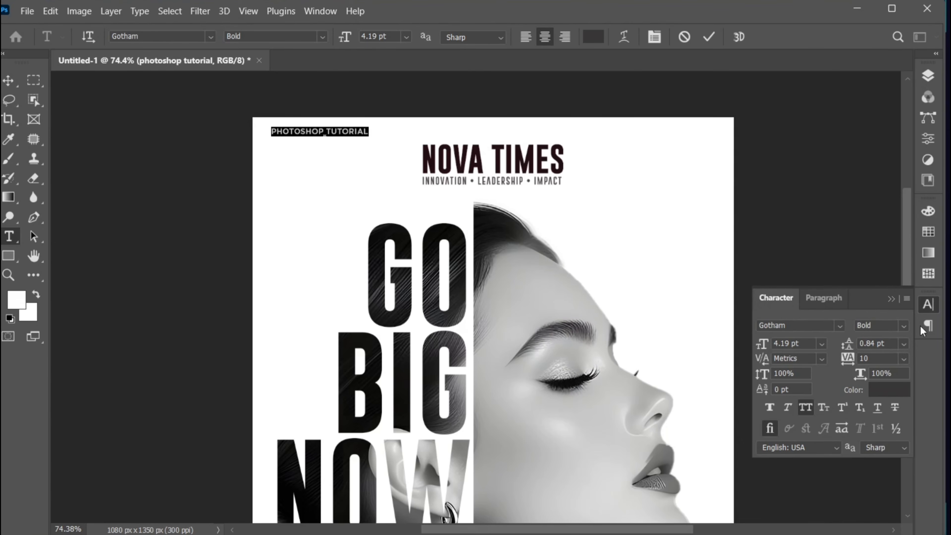
pyautogui.click(882, 358)
pyautogui.write('150')
pyautogui.press('Return')
pyautogui.click(891, 298)
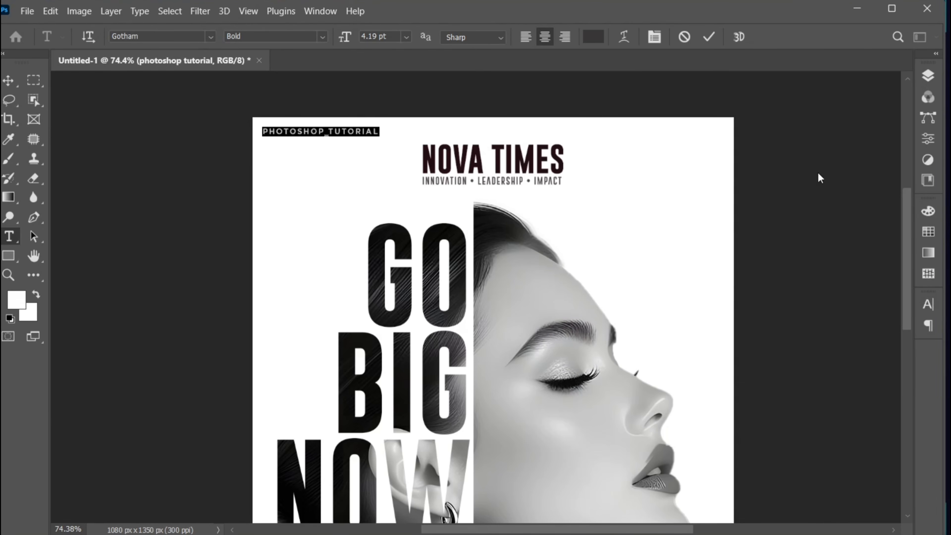
pyautogui.click(709, 37)
# Step: Shift the PHOTOSHOP TUTORIAL text slightly inward from the poster's left edge and duplicate it level in the upper-right corner
pyautogui.press('v')
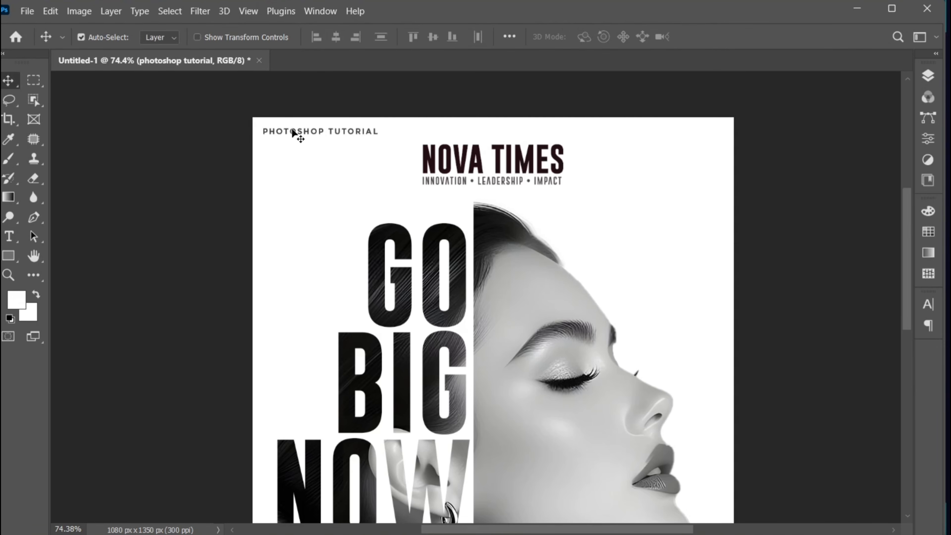
pyautogui.moveTo(293, 132); pyautogui.dragTo(480, 138)
pyautogui.moveTo(611, 141); pyautogui.dragTo(611, 141)
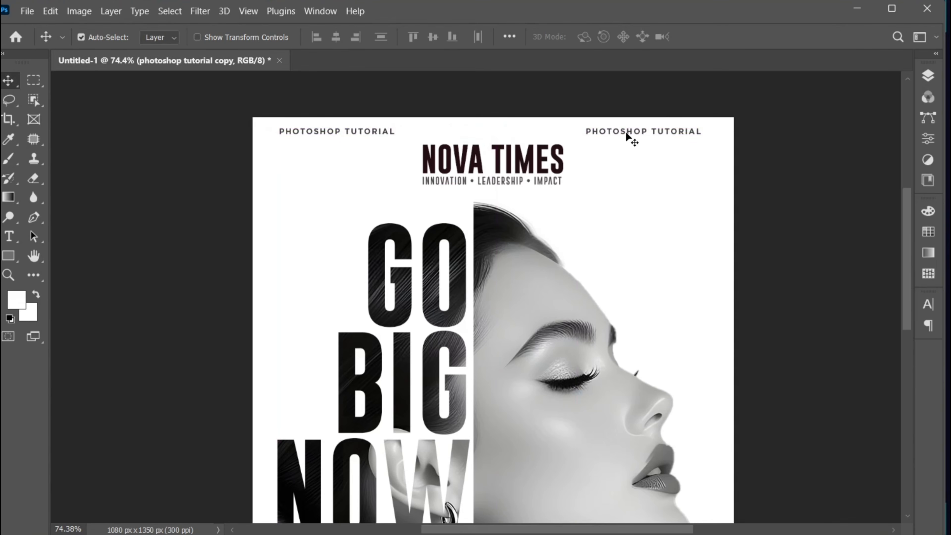
# Step: Replace the upper-right copy's text with 21 FEB 2026 and commit it
pyautogui.doubleClick(629, 138)
pyautogui.write('21')
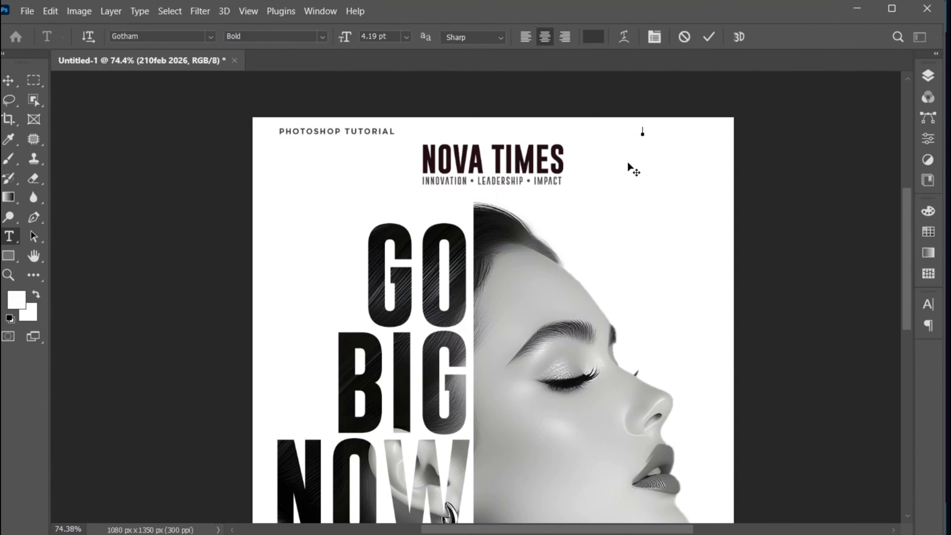
pyautogui.write(' FEB 2026')
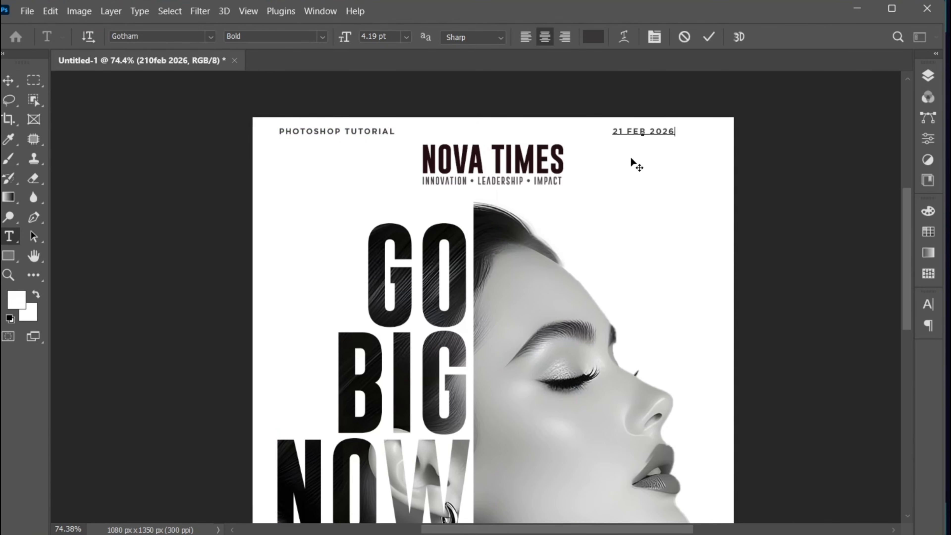
pyautogui.click(708, 39)
# Step: Move the 21 FEB 2026 text outward to the poster's right margin, level with the PHOTOSHOP TUTORIAL text
pyautogui.press('v')
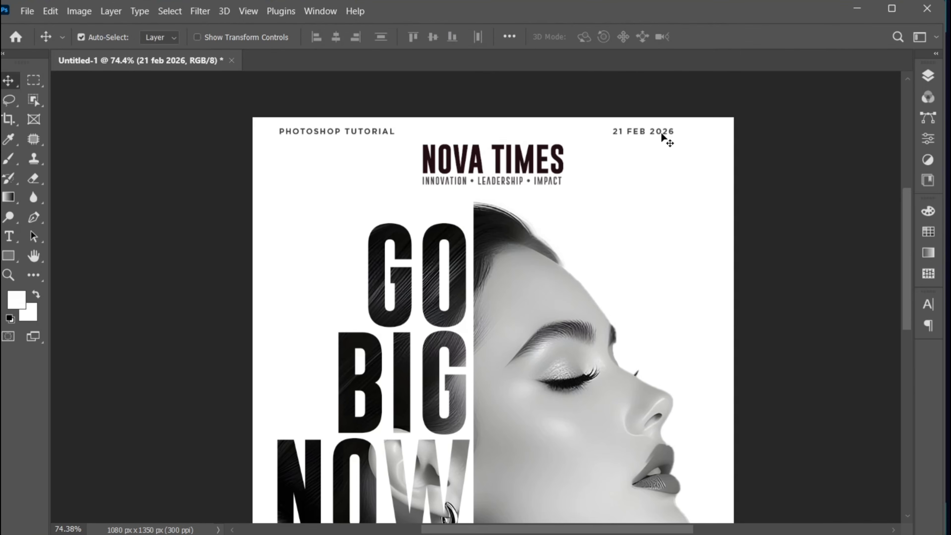
pyautogui.moveTo(665, 136); pyautogui.dragTo(696, 133)
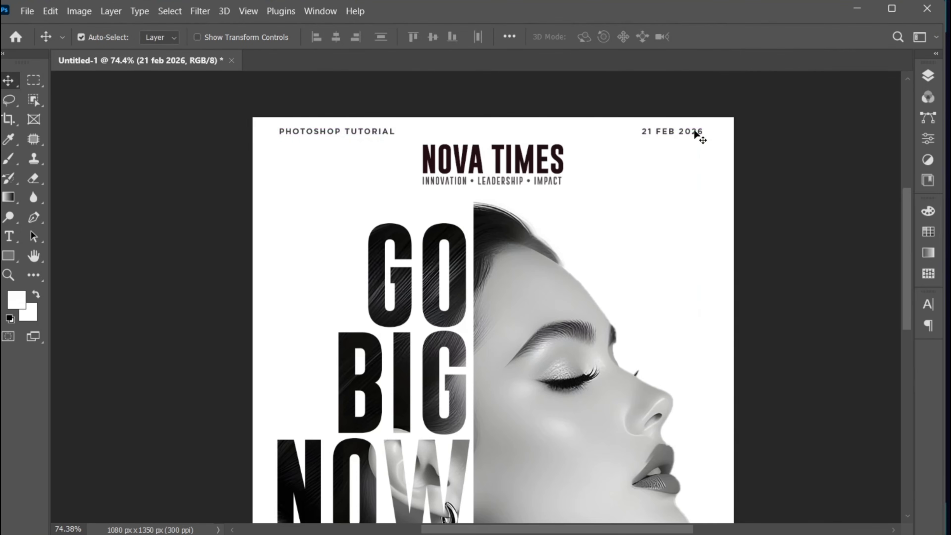
pyautogui.press('ctrl')
pyautogui.hotkey('ctrl', '0')
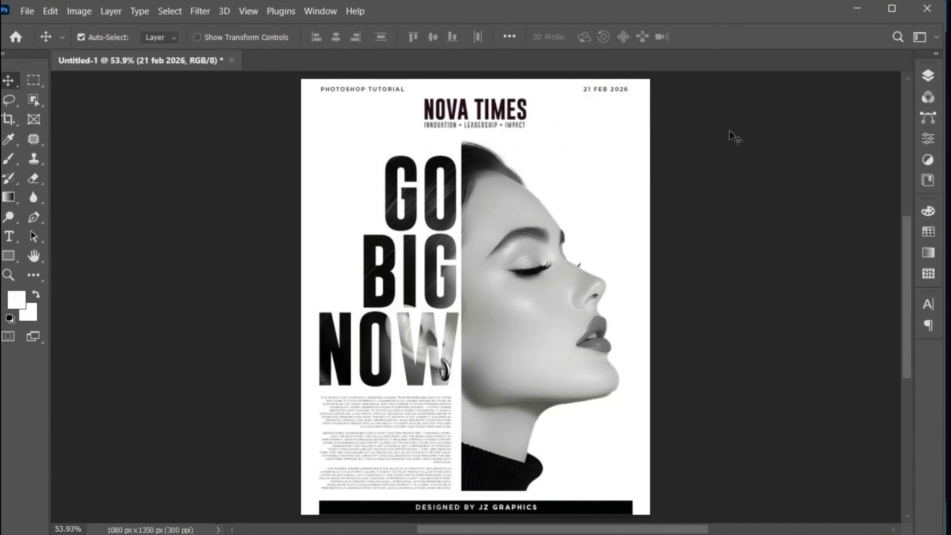